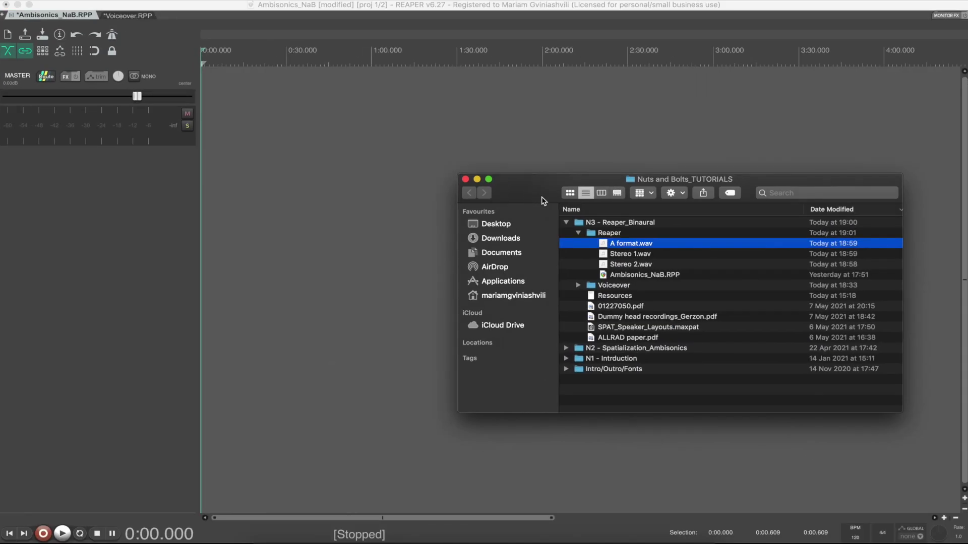
Step: Import A format.wav, Stereo 1.wav and Stereo 2.wav from the Reaper folder onto three separate tracks at the project start
left_click_drag(627, 248, 208, 153)
left_click_drag(633, 264, 205, 263)
left_click_drag(631, 285, 206, 357)
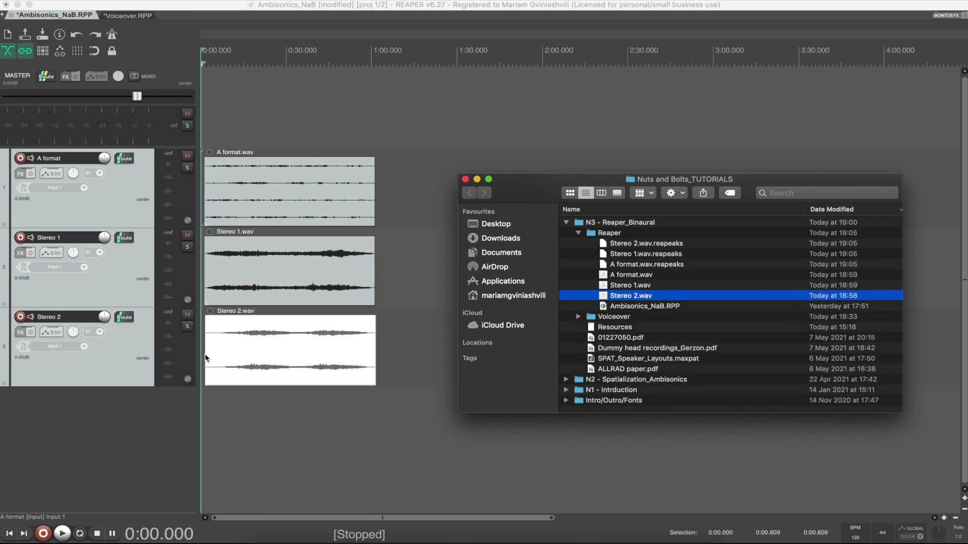
left_click(446, 151)
Step: Review the routing settings and channel counts of the A format, Stereo 1 and Stereo 2 tracks
left_click(123, 159)
left_click(124, 238)
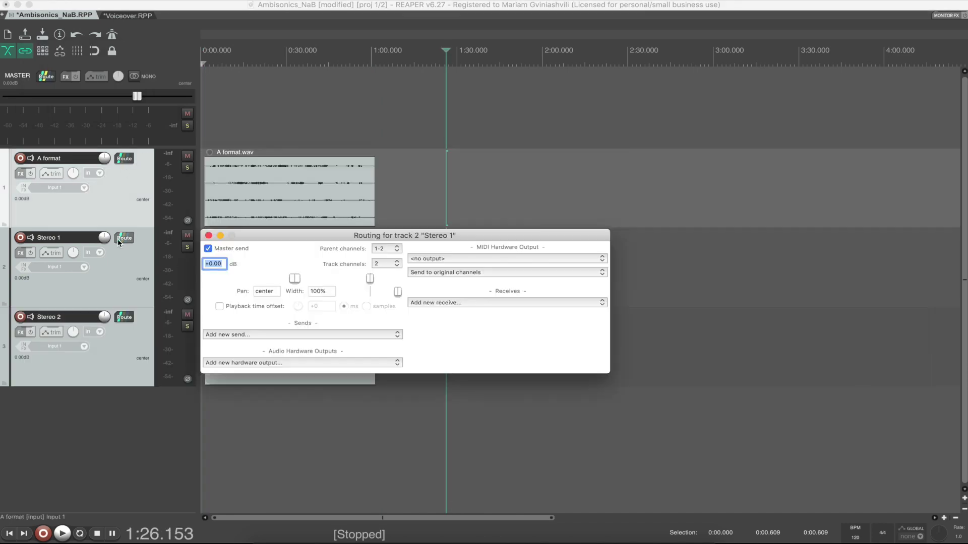
left_click(124, 318)
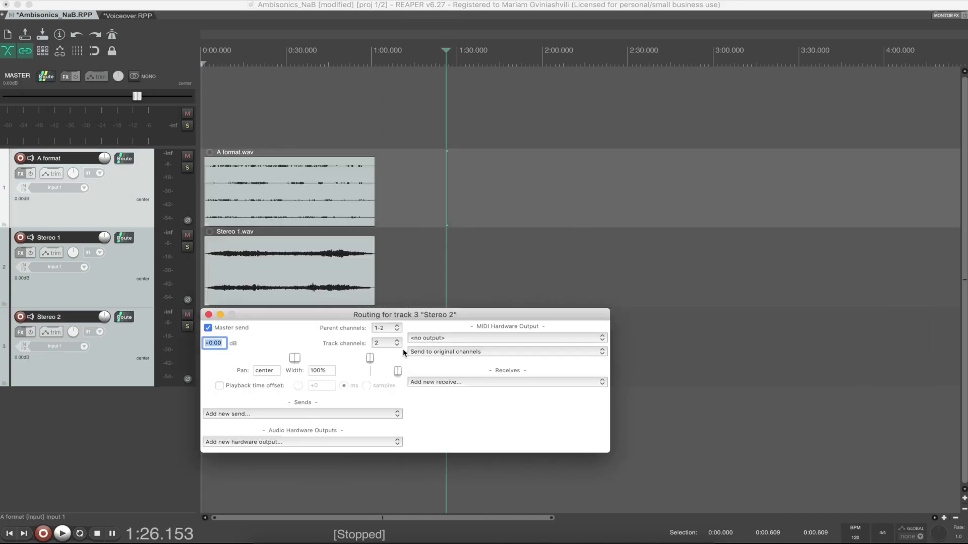
left_click(208, 315)
Step: Add a new track named DECODER and move it above all the other tracks
double_click(124, 445)
type("DECODER")
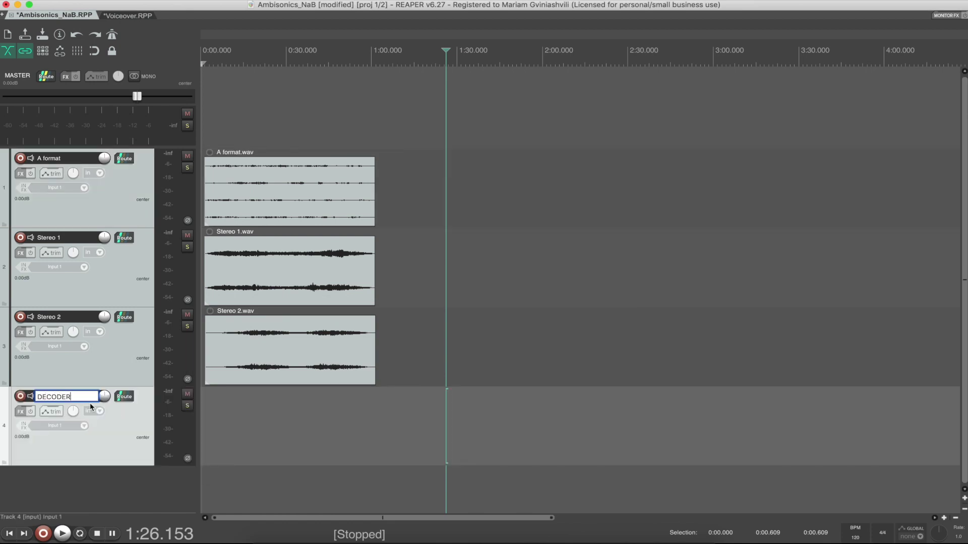
key("Return")
left_click_drag(123, 445, 123, 153)
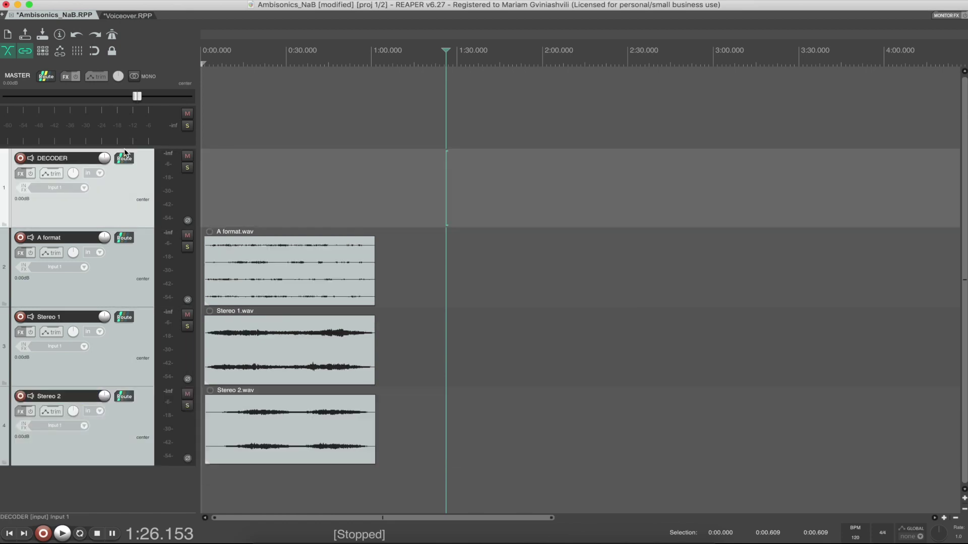
Step: Set a custom red colour for the DECODER track
right_click(123, 201)
mouse_move(187, 395)
left_click(365, 394)
left_click(502, 216)
left_click(126, 484)
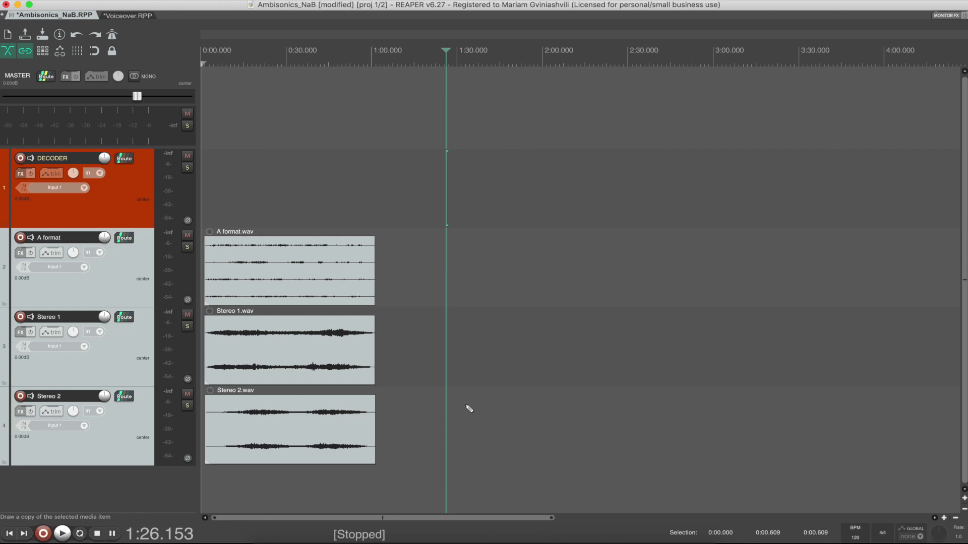
Step: Add the VST version of SurroundZone2 to the A format track's effects and move its window clear of the track controls
left_click(21, 253)
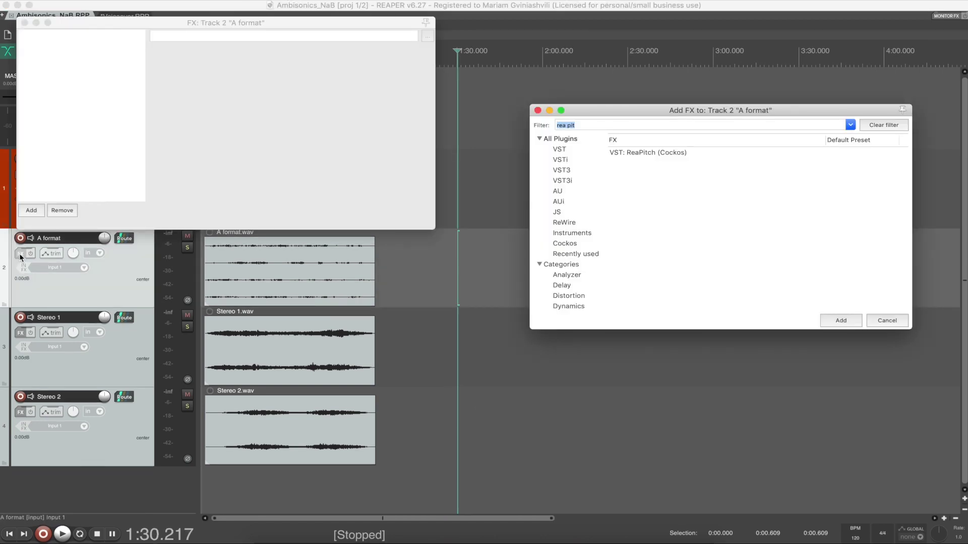
type("surr")
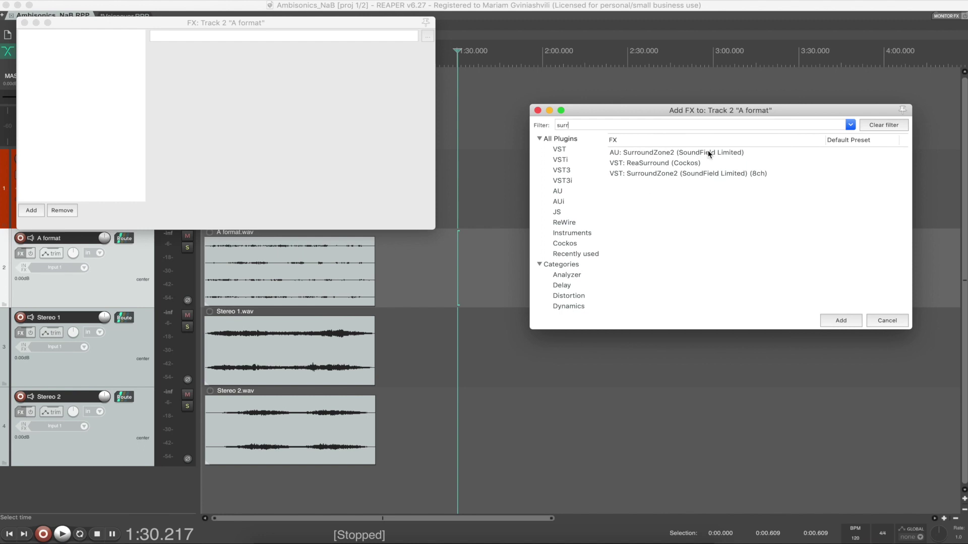
left_click(705, 172)
left_click(834, 320)
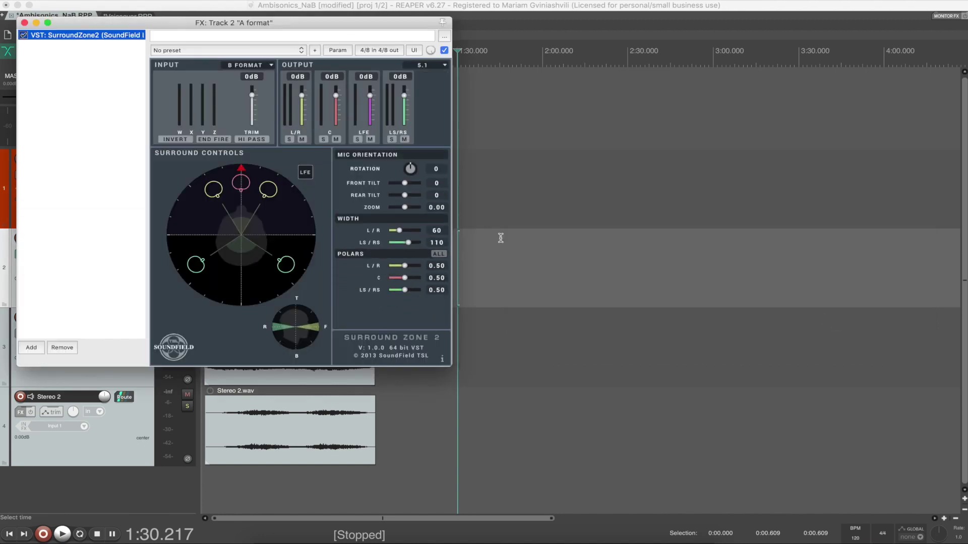
left_click_drag(312, 22, 475, 80)
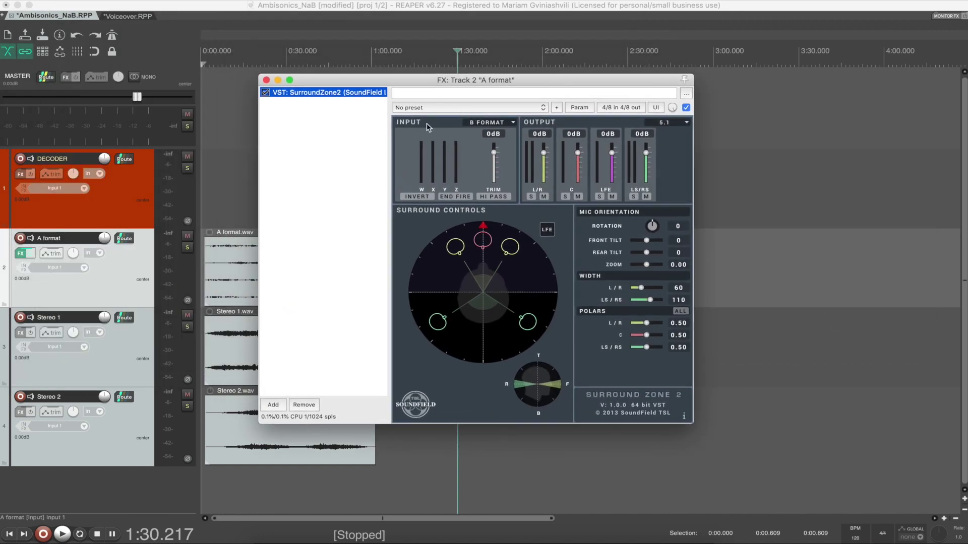
Step: Set SurroundZone2's input to A FORMAT and its output to B FORMAT
left_click(514, 124)
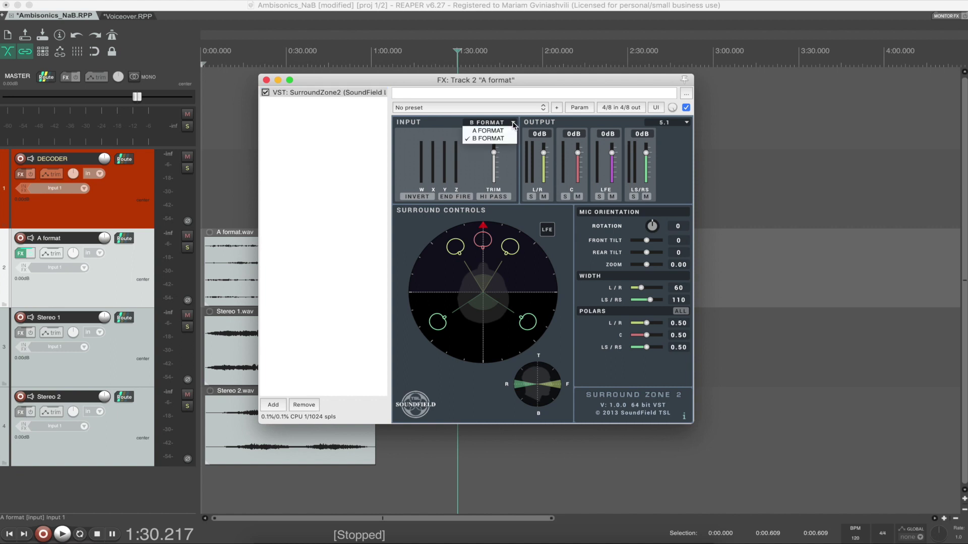
left_click(500, 132)
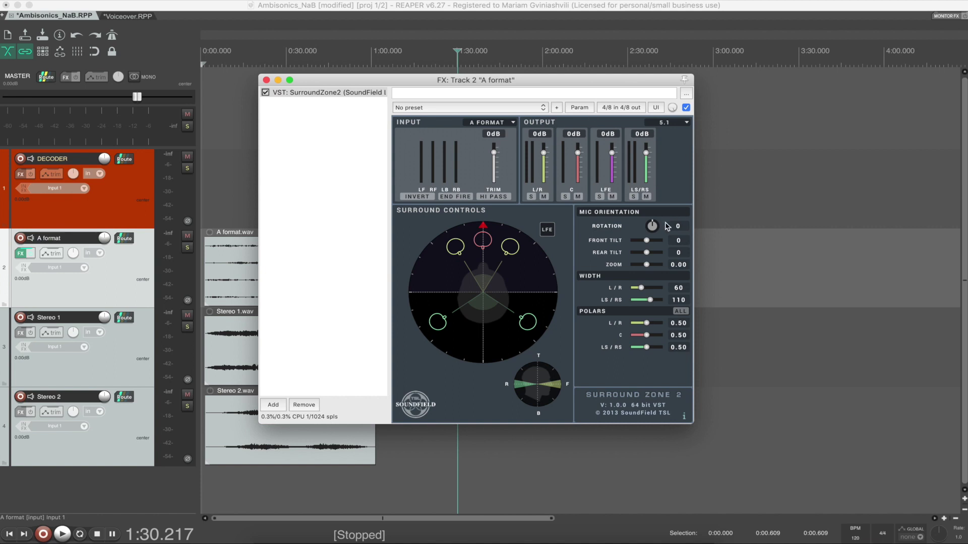
left_click(674, 123)
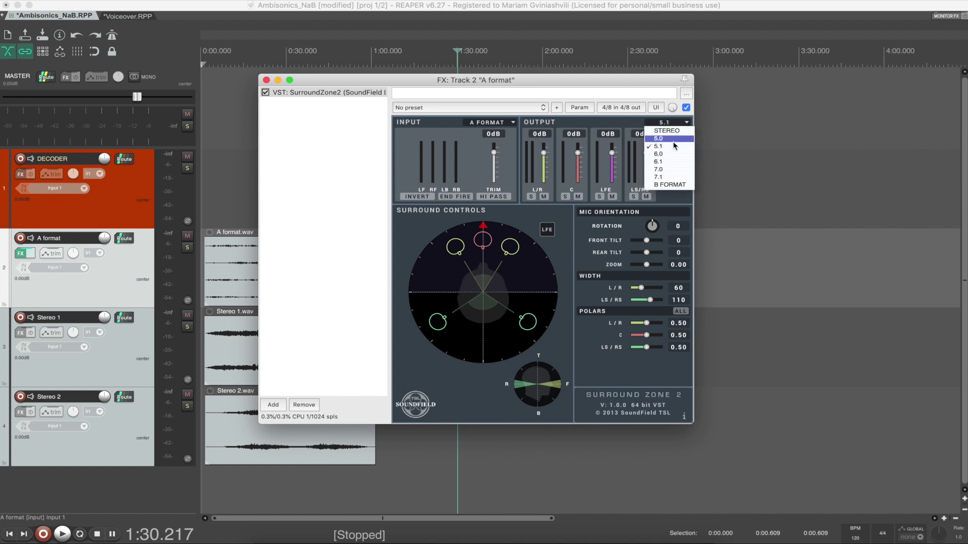
left_click(676, 185)
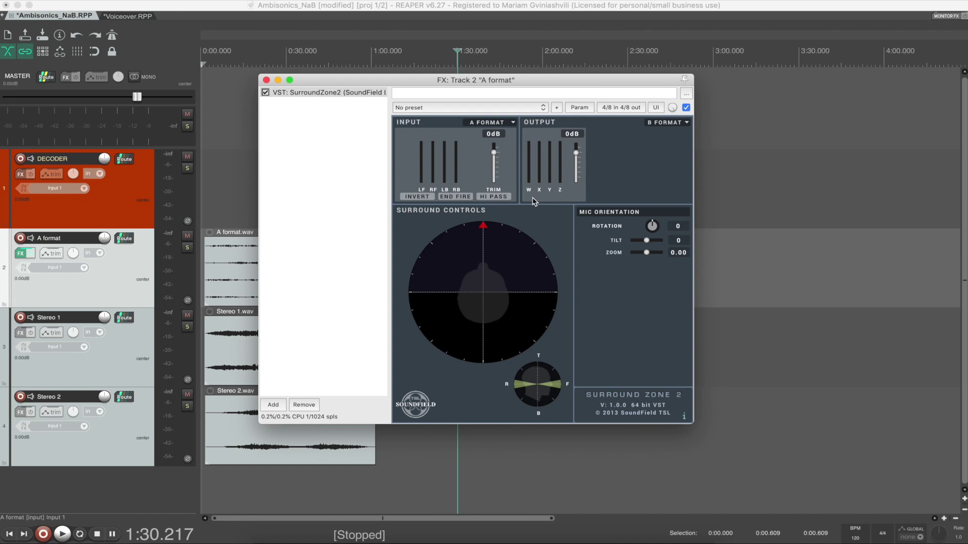
Step: Add the four-channel ambix_converter_o1 plugin after SurroundZone2 on the A format track
double_click(335, 170)
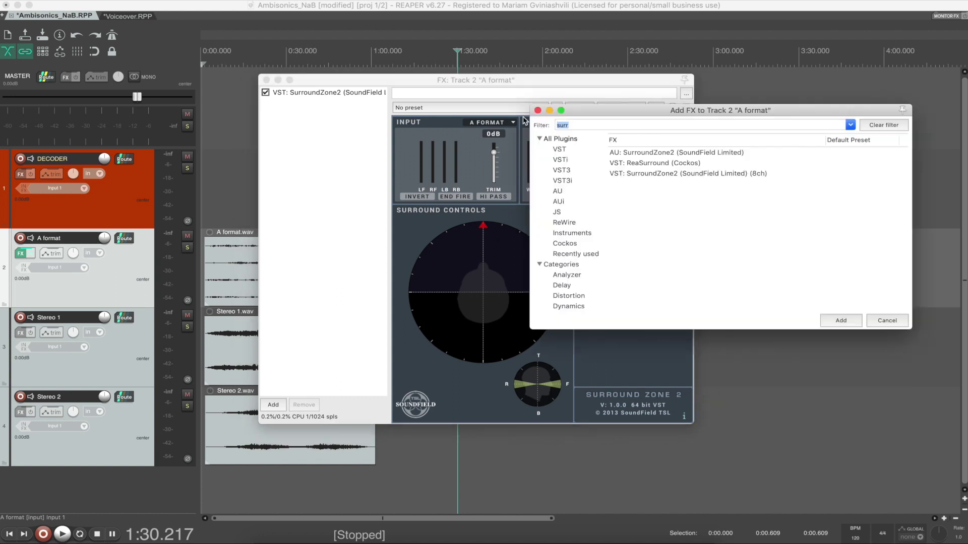
type("Ambix conver")
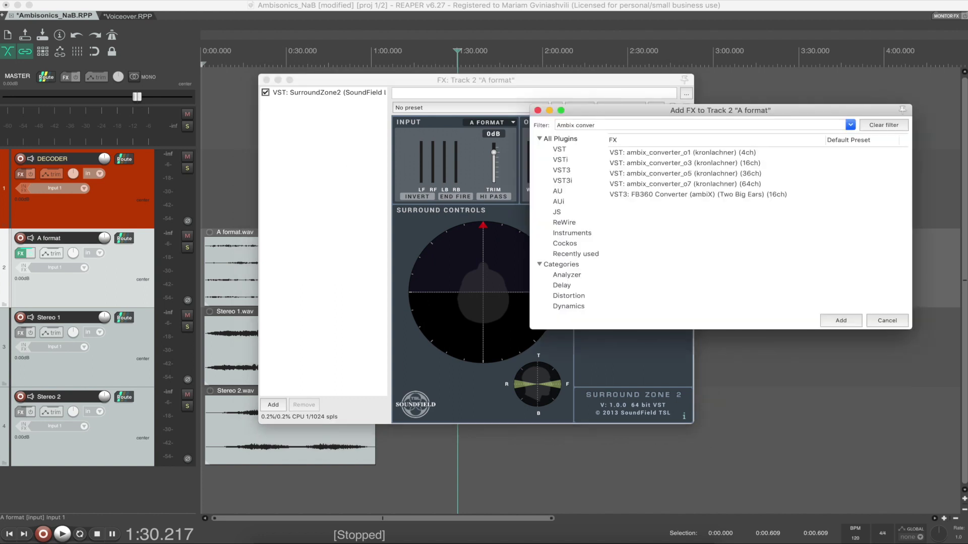
left_click(702, 155)
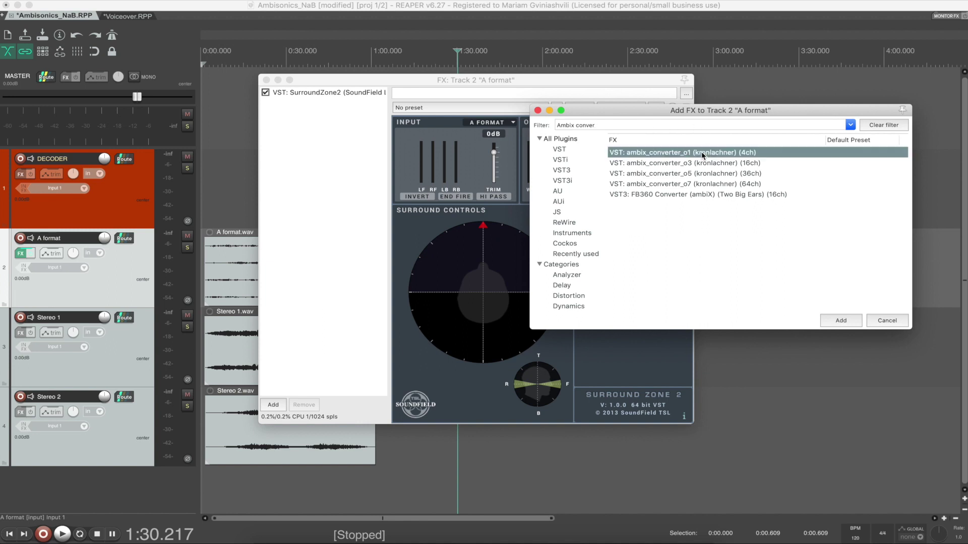
left_click(832, 320)
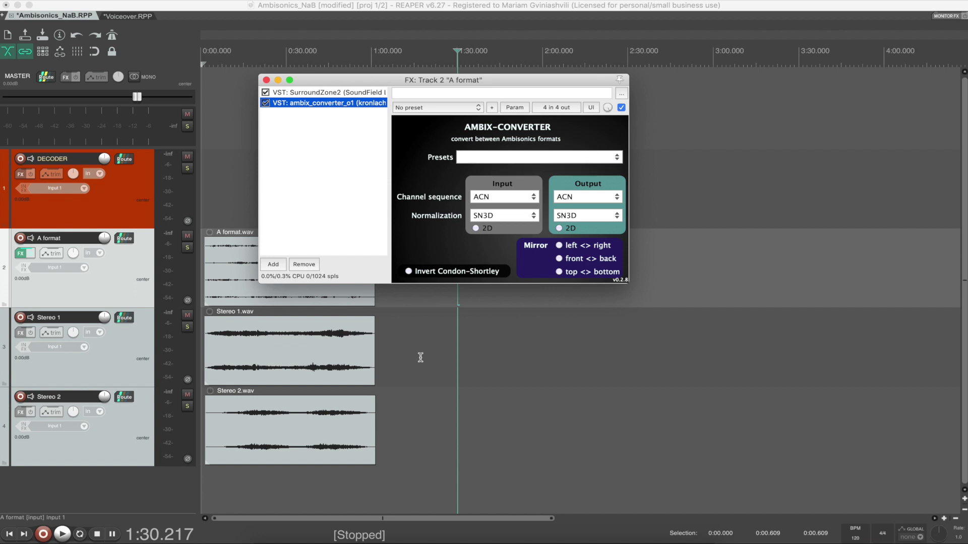
Step: Set the converter's input channel sequence and normalization both to Furse-Malham, and close the effects window
left_click(489, 203)
left_click(493, 225)
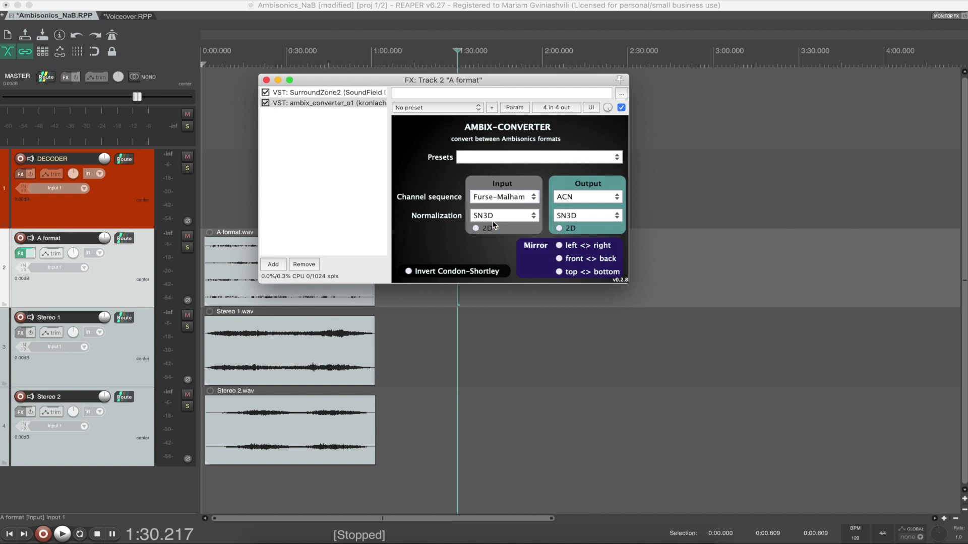
left_click(494, 215)
left_click(497, 241)
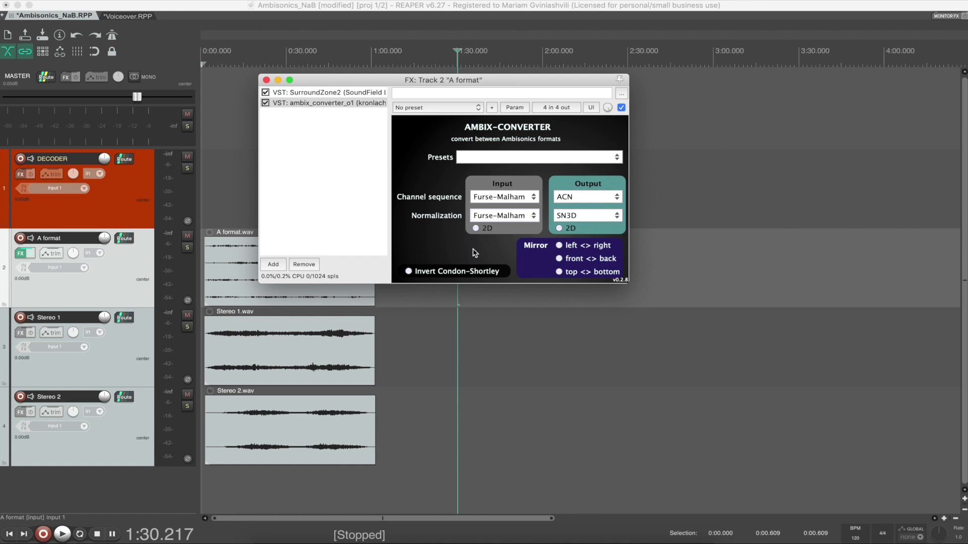
left_click(267, 81)
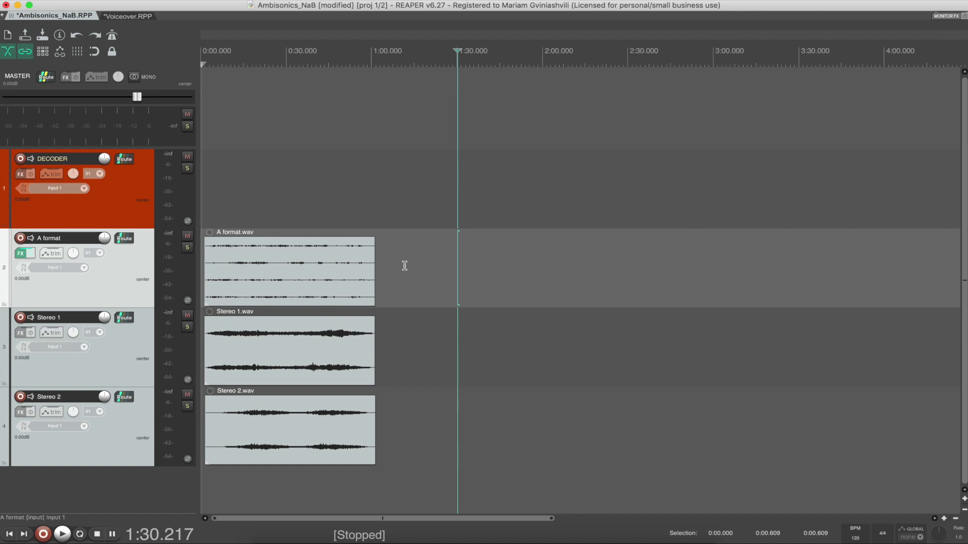
Step: Add the IEM AllRADecoder plugin to the DECODER track and move its window toward the middle of the project
left_click(21, 174)
type("iem dec")
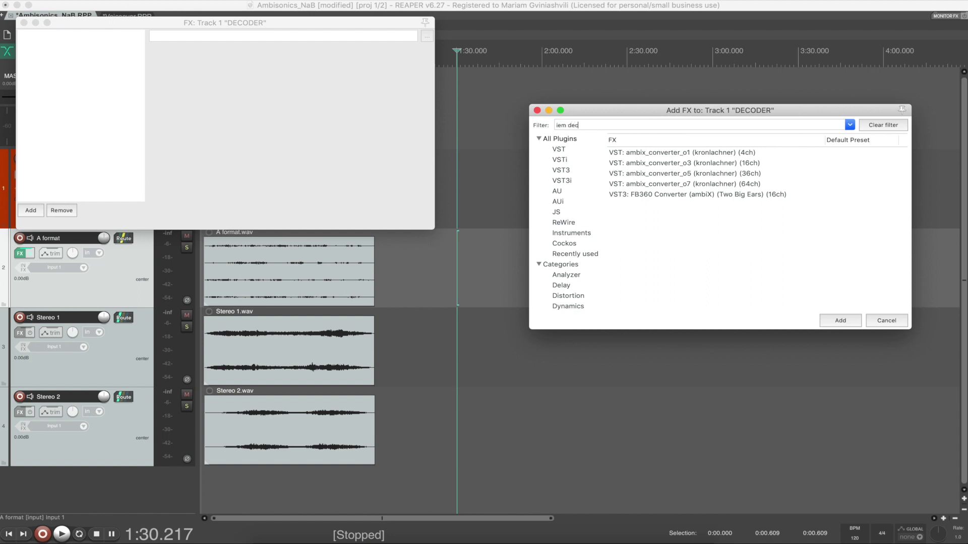
left_click(676, 166)
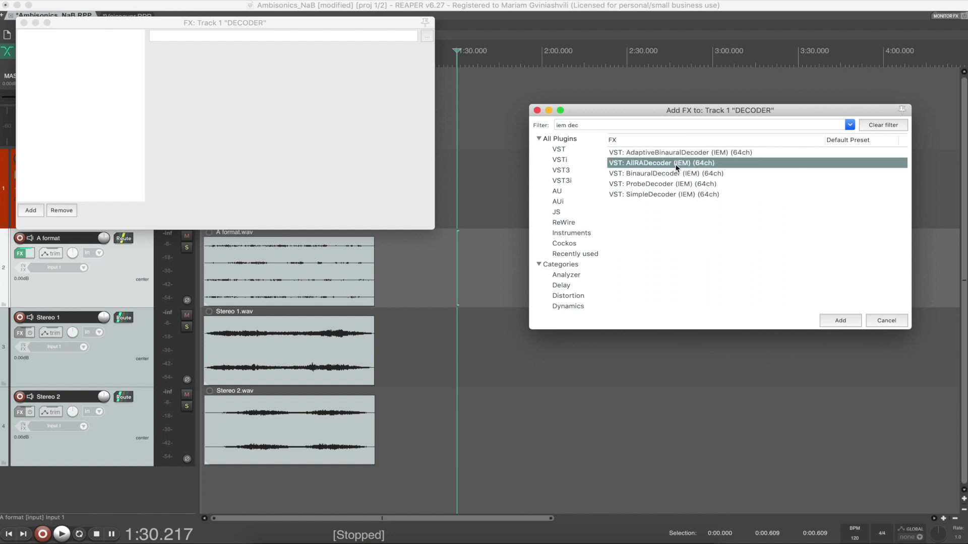
left_click(836, 322)
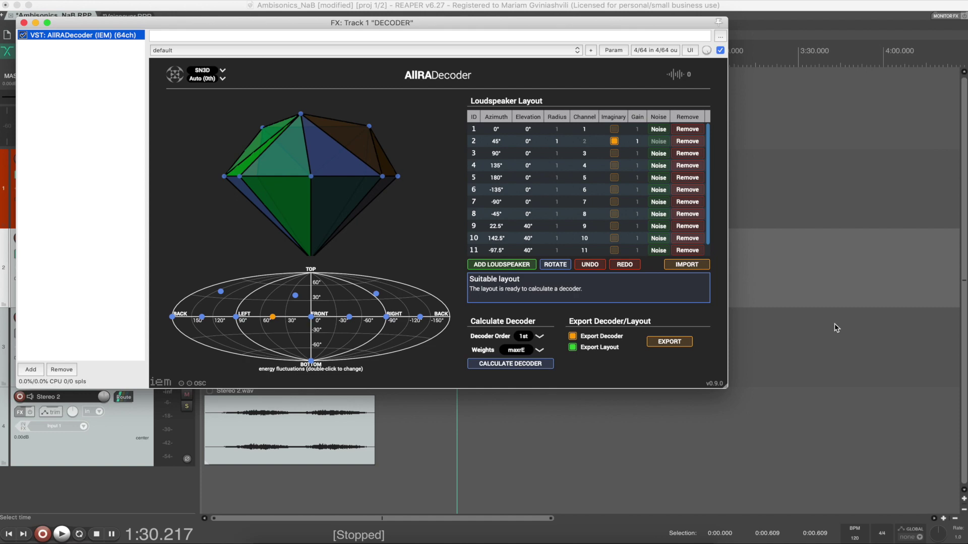
left_click_drag(439, 18, 583, 81)
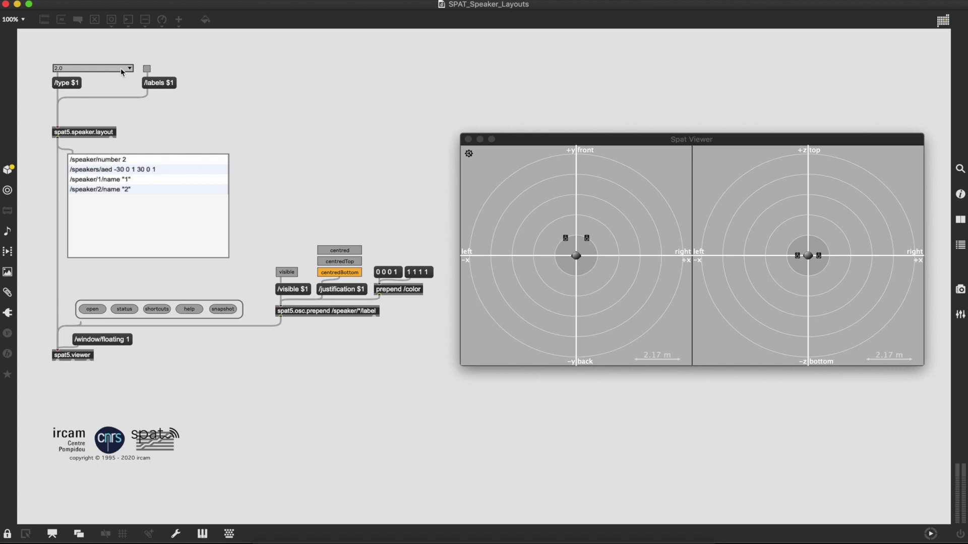
Step: In the SPAT_Speaker_Layouts Max patch, display the ircam studio 1, virginia tech cube 124.0 and zkm kubus speaker layouts
left_click(121, 68)
left_click(93, 231)
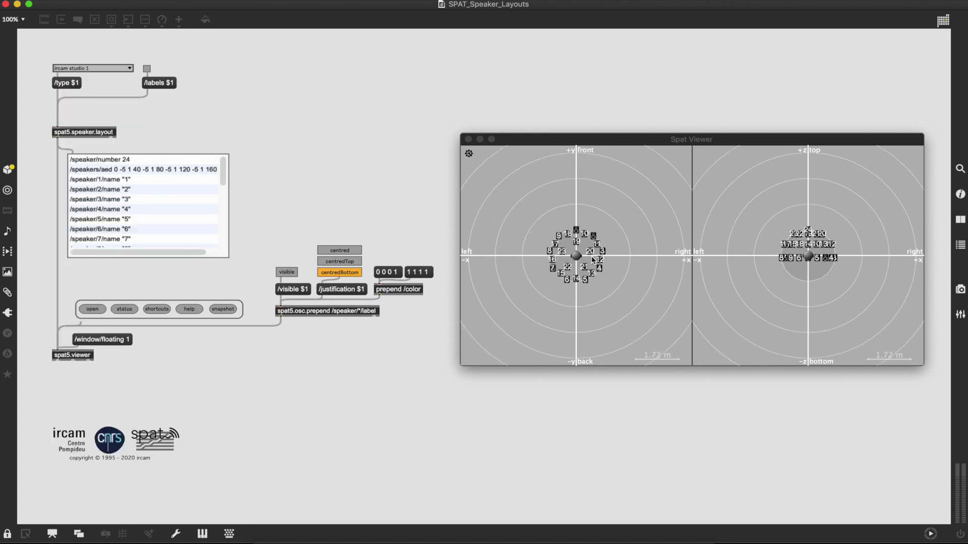
left_click(127, 69)
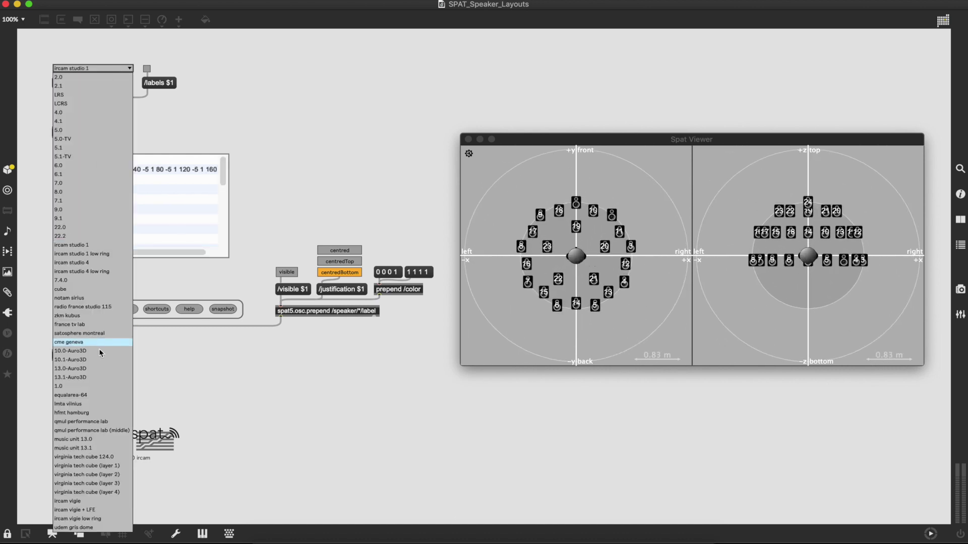
left_click(96, 457)
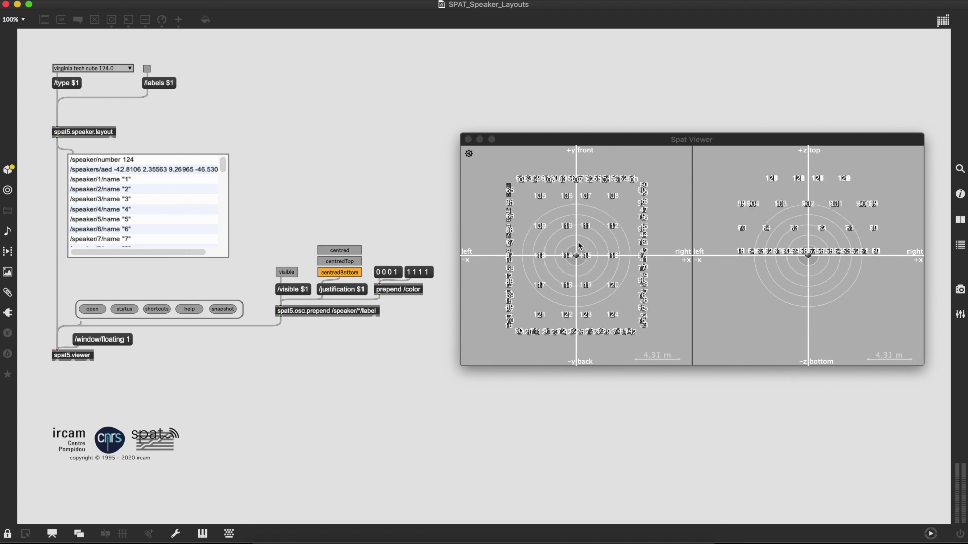
left_click(102, 69)
left_click(78, 313)
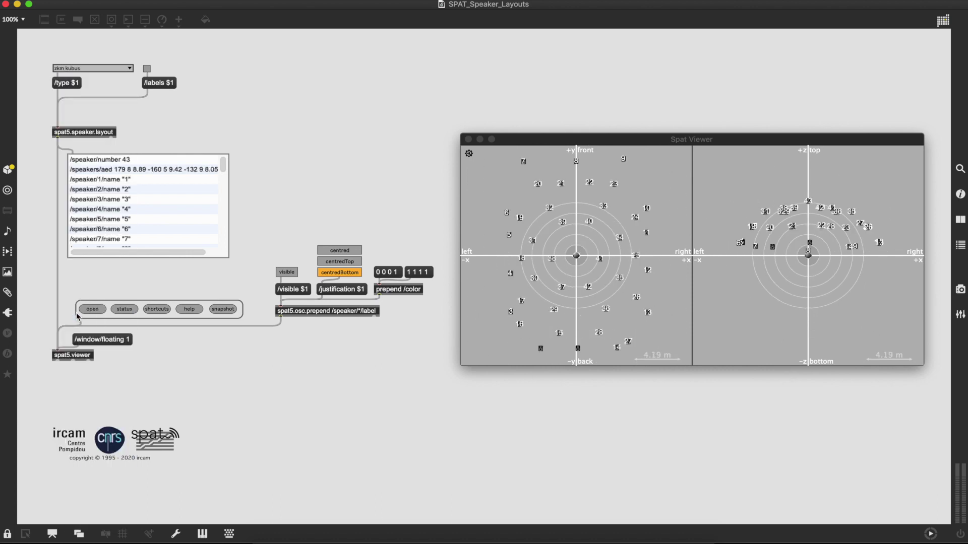
Step: Hide the speaker labels in the Spat Viewer and examine another preset speaker layout
left_click(285, 274)
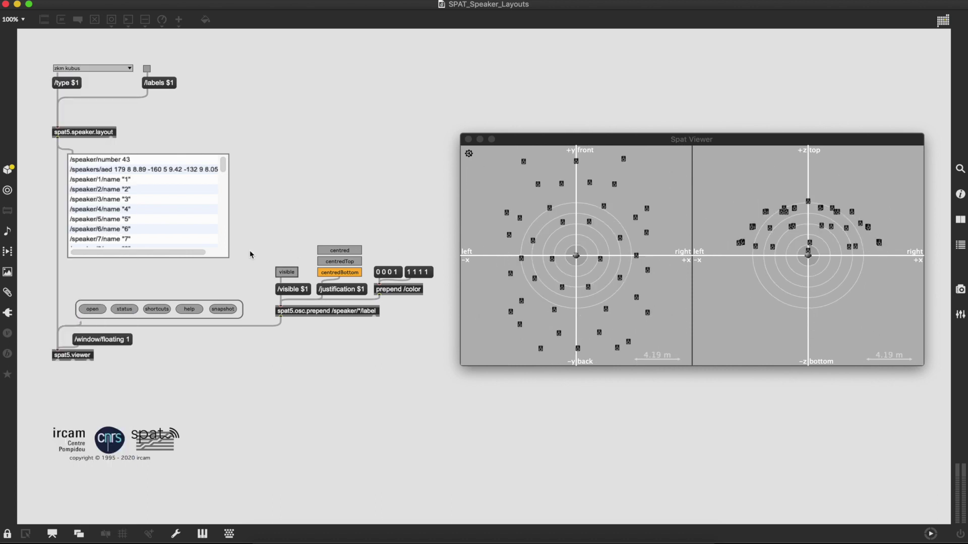
left_click(102, 71)
left_click(84, 301)
scroll(595, 249, "up", 10)
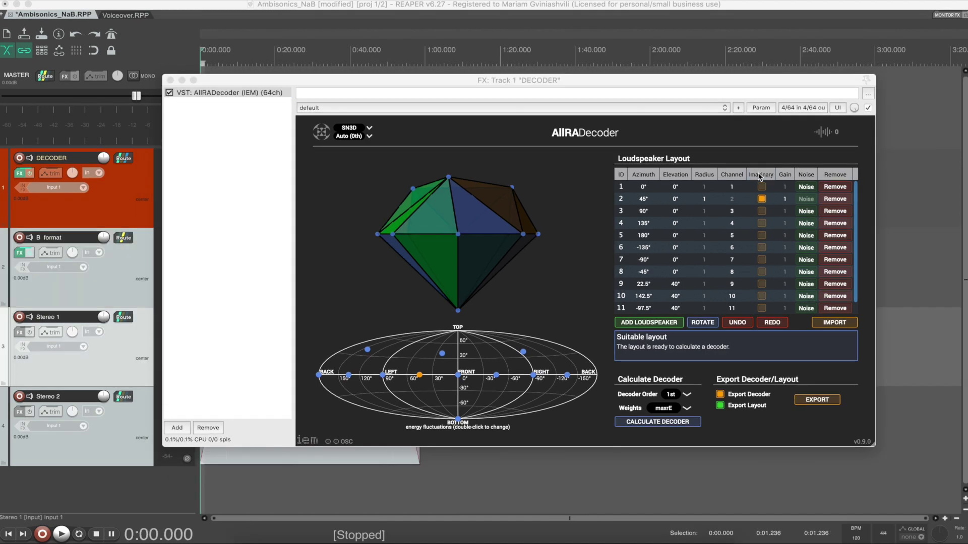
Step: In AllRADecoder's layout on the DECODER track, turn off Imaginary for loudspeaker 2 and turn it on for loudspeaker 12
left_click(762, 199)
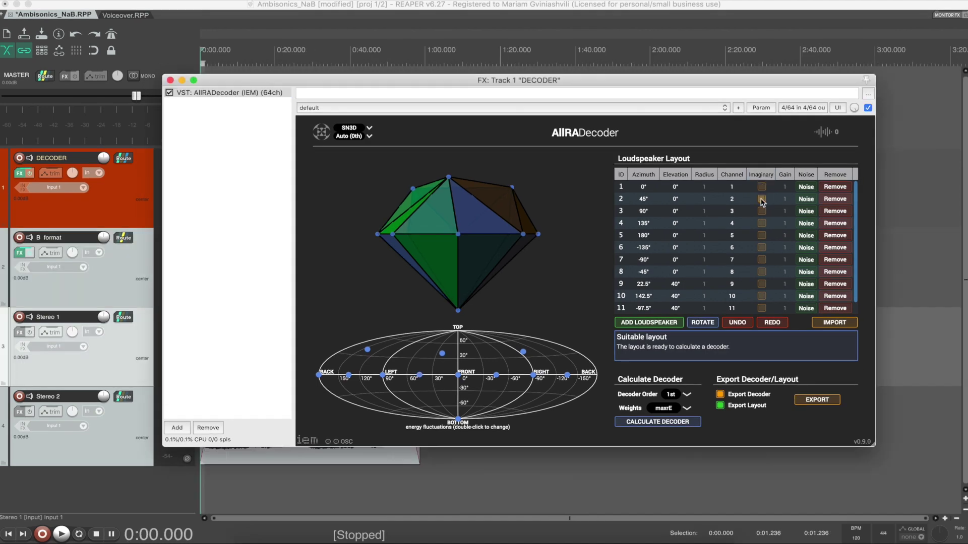
scroll(761, 225, "down", 1)
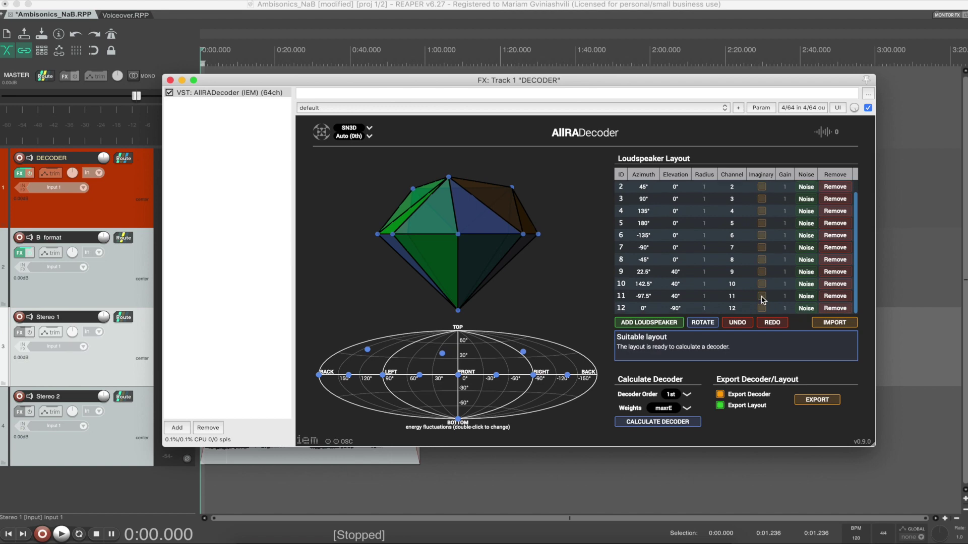
left_click(761, 309)
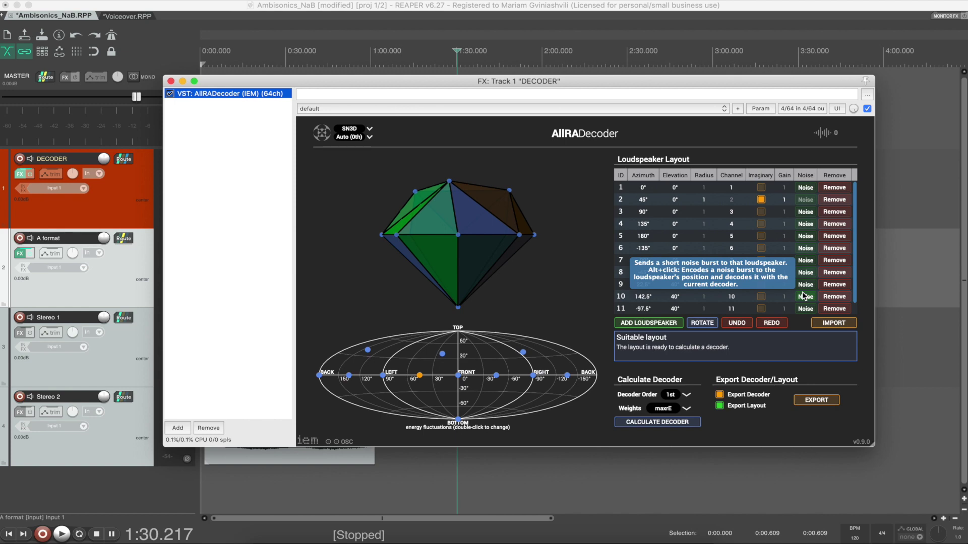
Step: Check AllRADecoder's Weights options, keep maxrE, and load the Notam Sirius preset
left_click(687, 408)
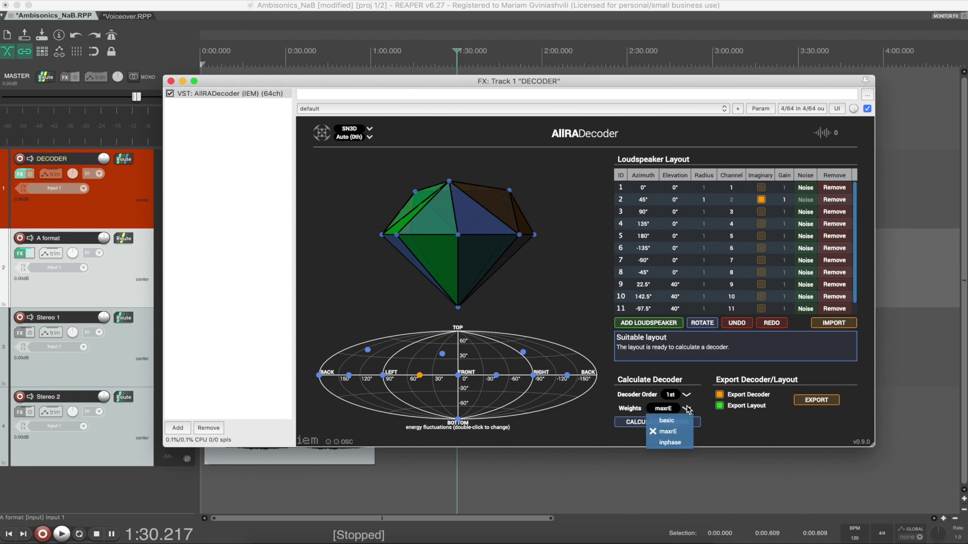
left_click(687, 410)
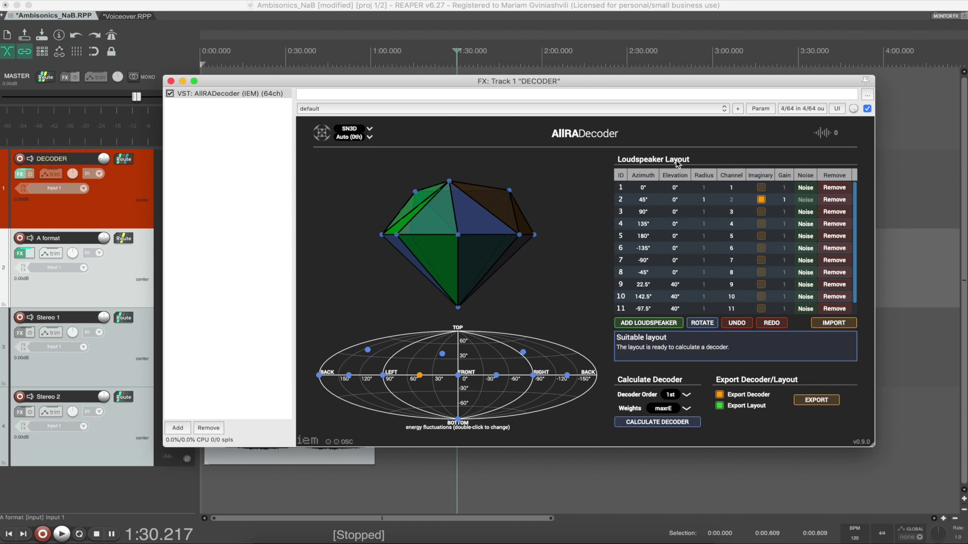
left_click(737, 108)
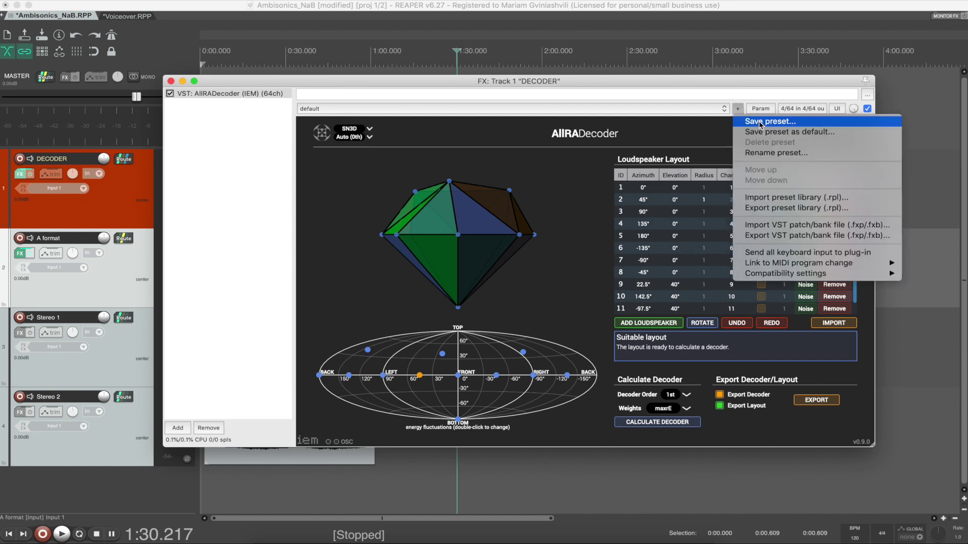
left_click(719, 112)
left_click(630, 109)
left_click(362, 12)
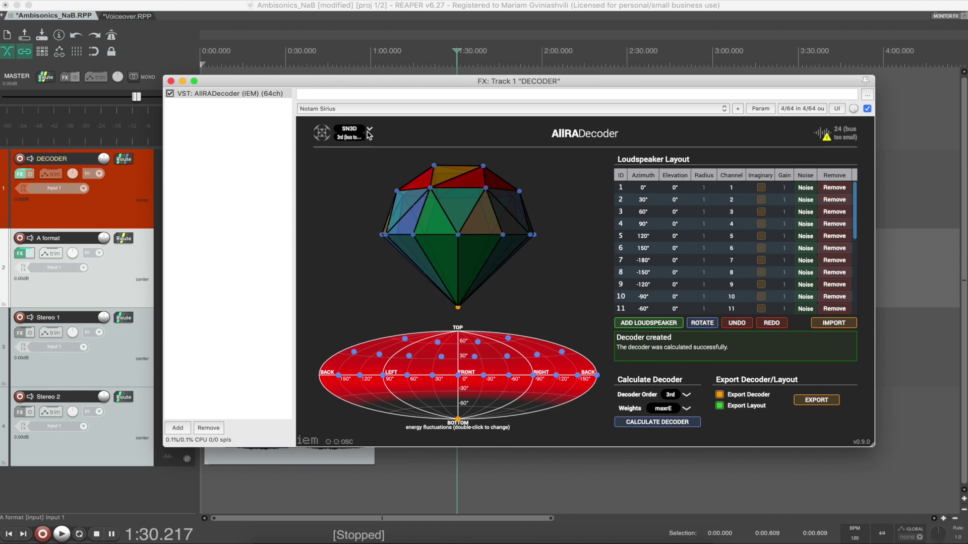
mouse_move(836, 135)
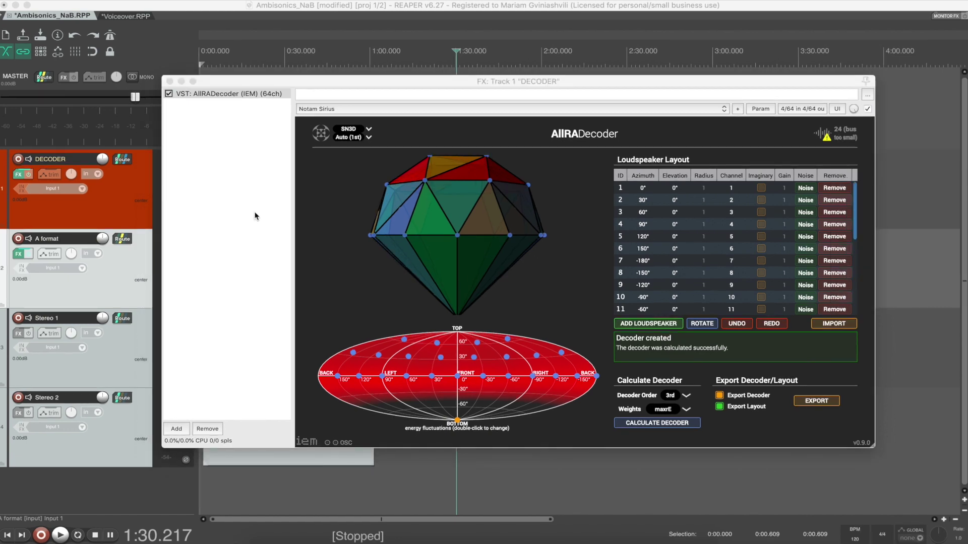
Step: Add the IEM DistanceCompensator plugin after AllRADecoder on the DECODER track and load its Sirius preset
double_click(221, 153)
type("distance")
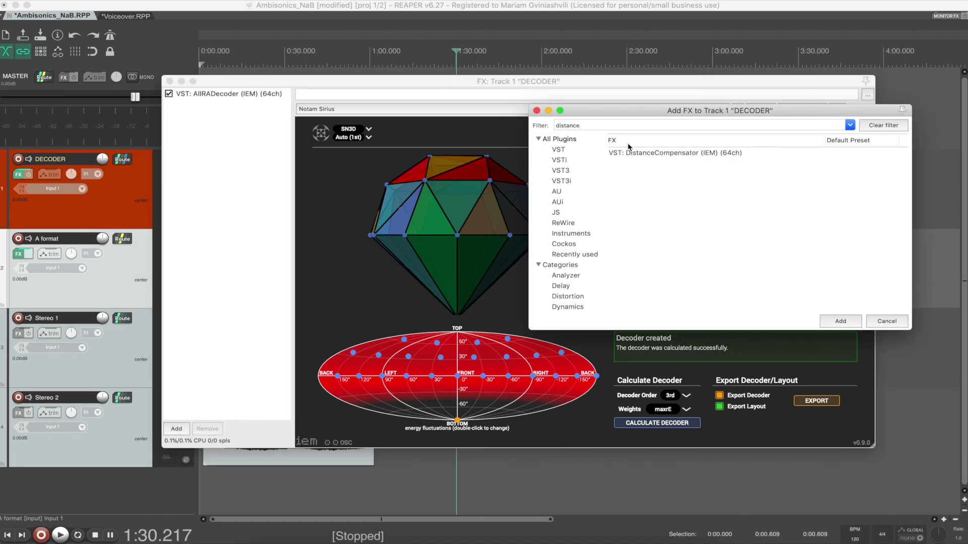
left_click(655, 153)
left_click(851, 319)
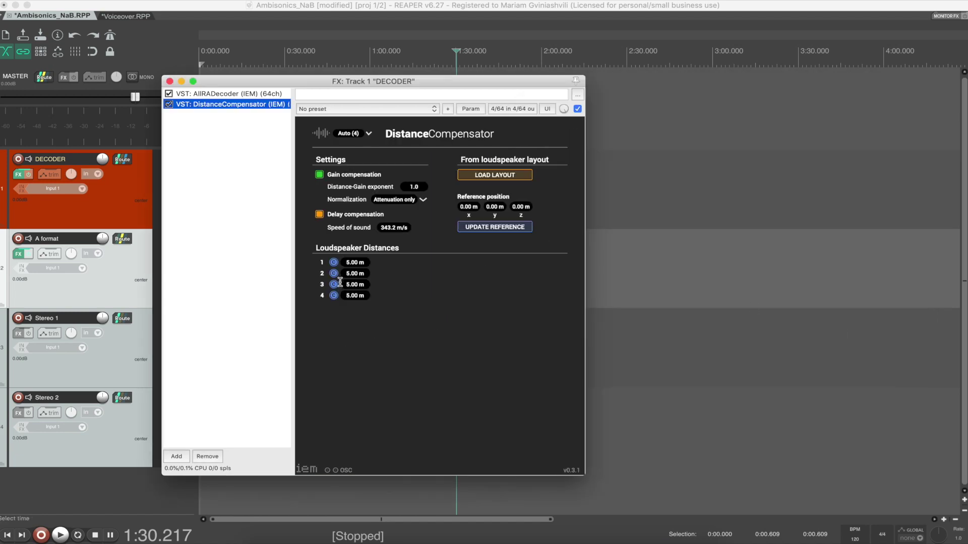
left_click(353, 109)
left_click(348, 125)
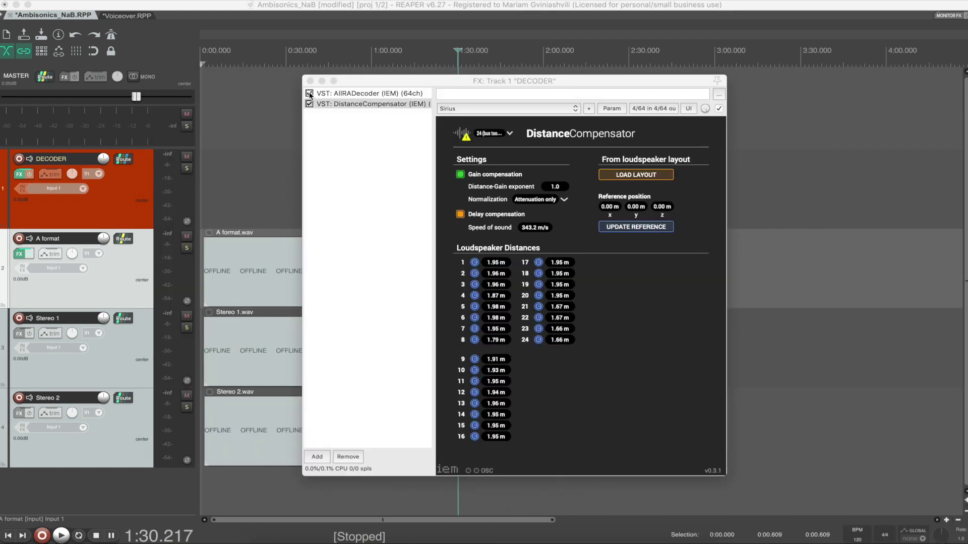
Step: Bypass AllRADecoder and DistanceCompensator on the DECODER track and add the IEM BinauralDecoder plugin
left_click(309, 94)
left_click(309, 104)
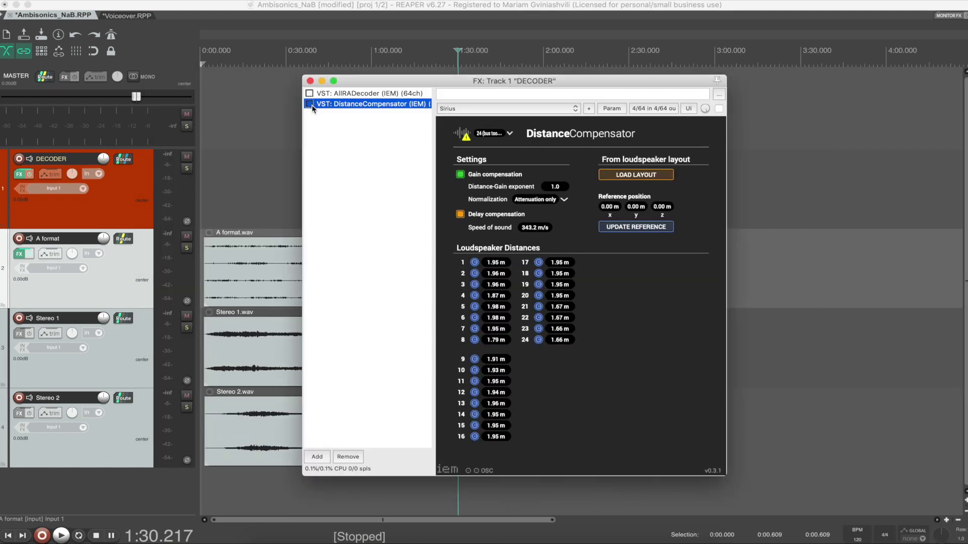
double_click(359, 186)
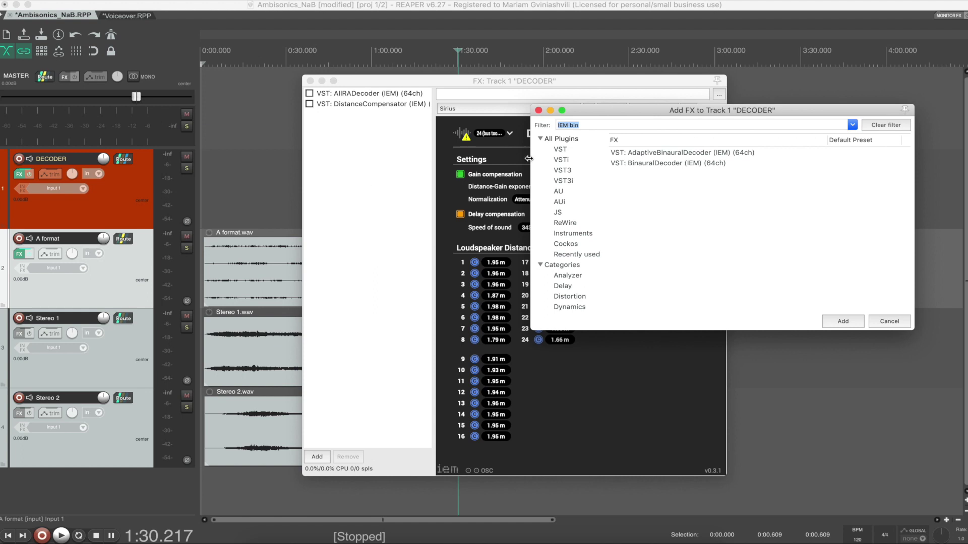
left_click(660, 163)
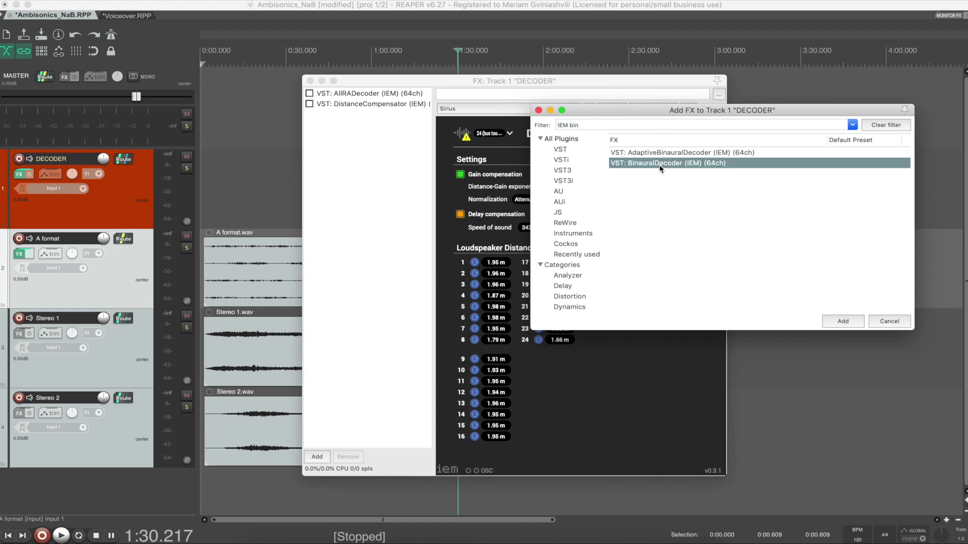
left_click(834, 322)
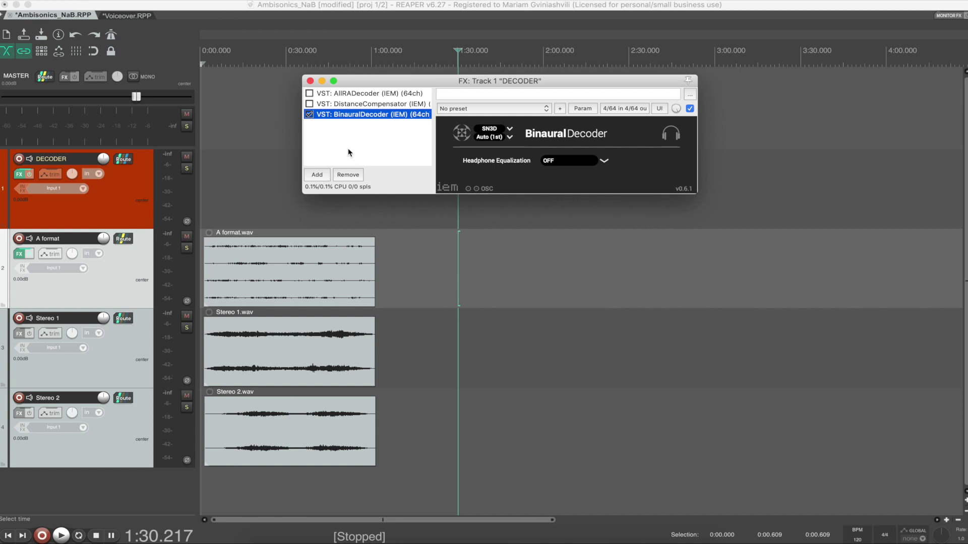
Step: Switch the active decoder from BinauralDecoder to AllRADecoder and back, then show BinauralDecoder again
left_click(350, 94)
left_click(264, 115)
left_click(264, 94)
left_click(264, 94)
left_click(264, 115)
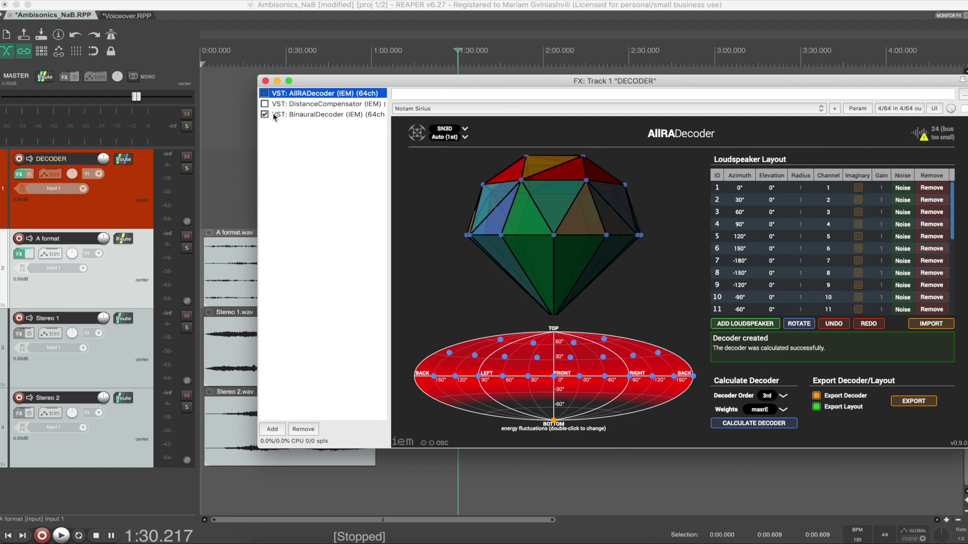
left_click(282, 113)
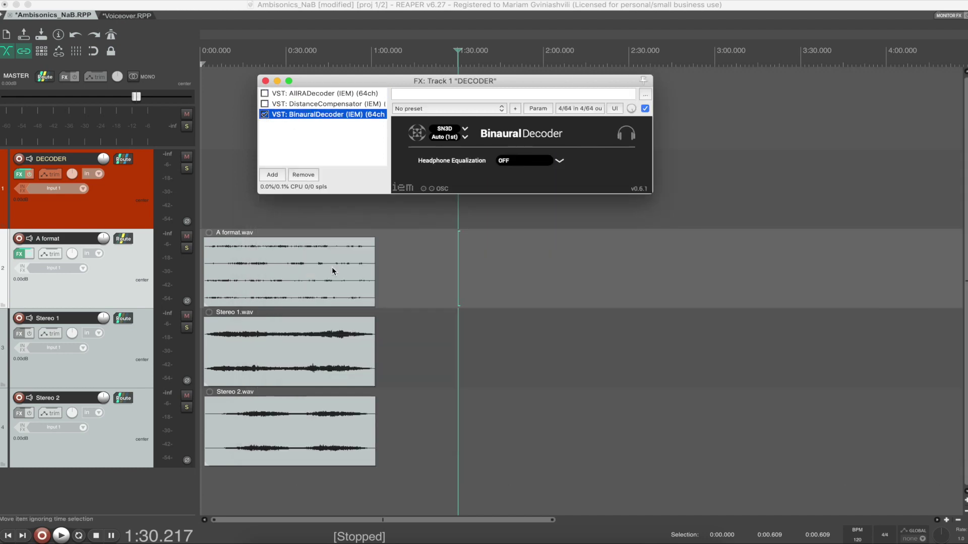
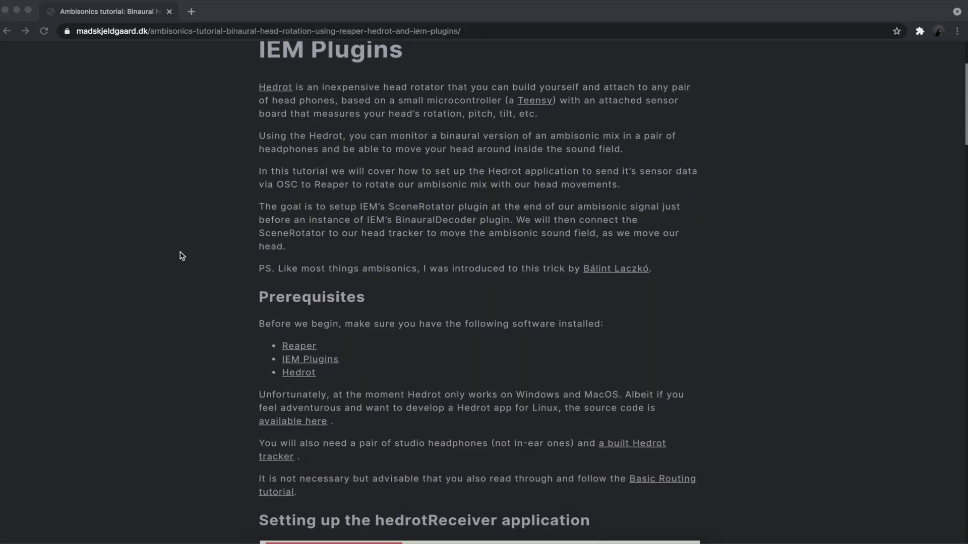
Step: In the browser, skim the Hedrot binaural head-rotation tutorial from its prerequisites through the receiver setup, calibration and OSC settings sections
scroll(182, 256, "down", 10)
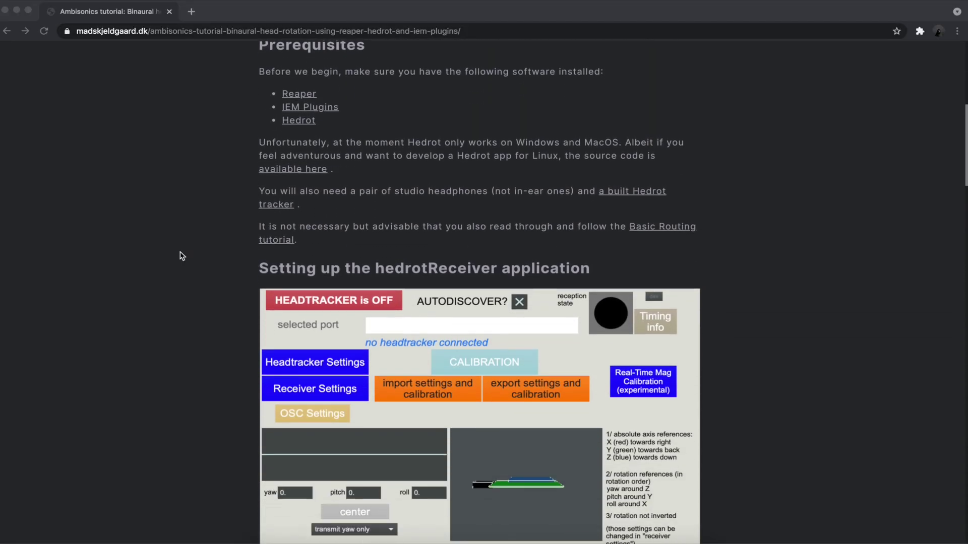
scroll(182, 256, "down", 12)
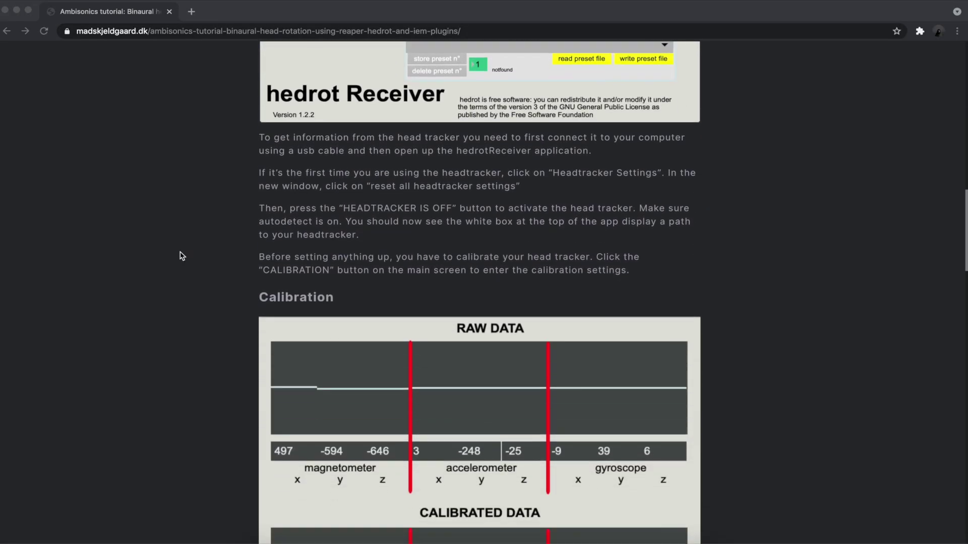
scroll(182, 256, "down", 15)
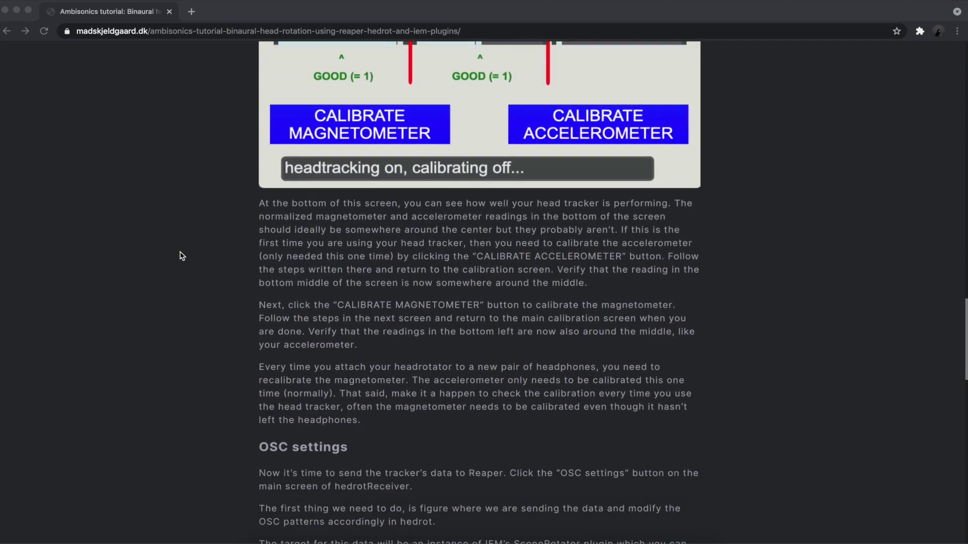
scroll(181, 256, "down", 13)
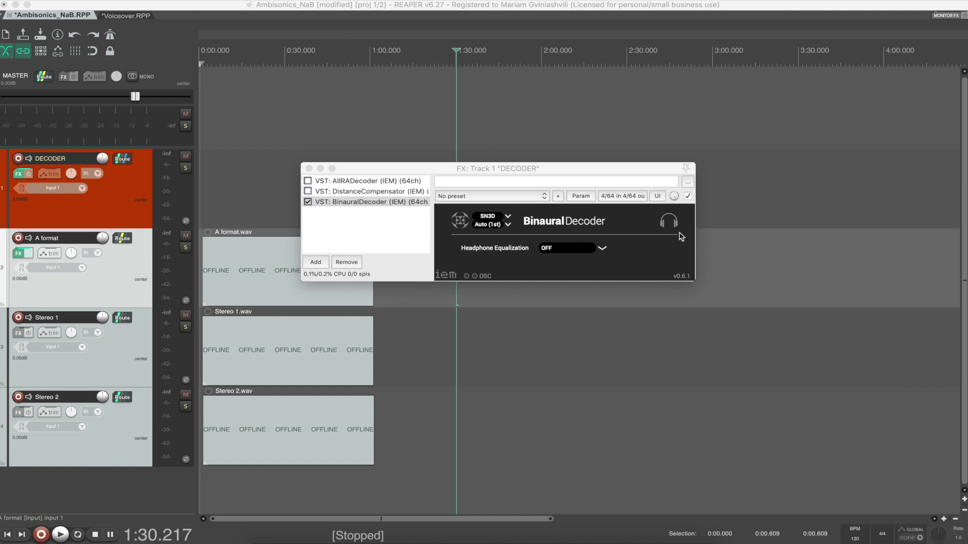
Step: Back in REAPER, view BinauralDecoder's headphone equalization options, leave it OFF, and add the IEM AdaptiveBinauralDecoder plugin to the DECODER track
left_click(602, 250)
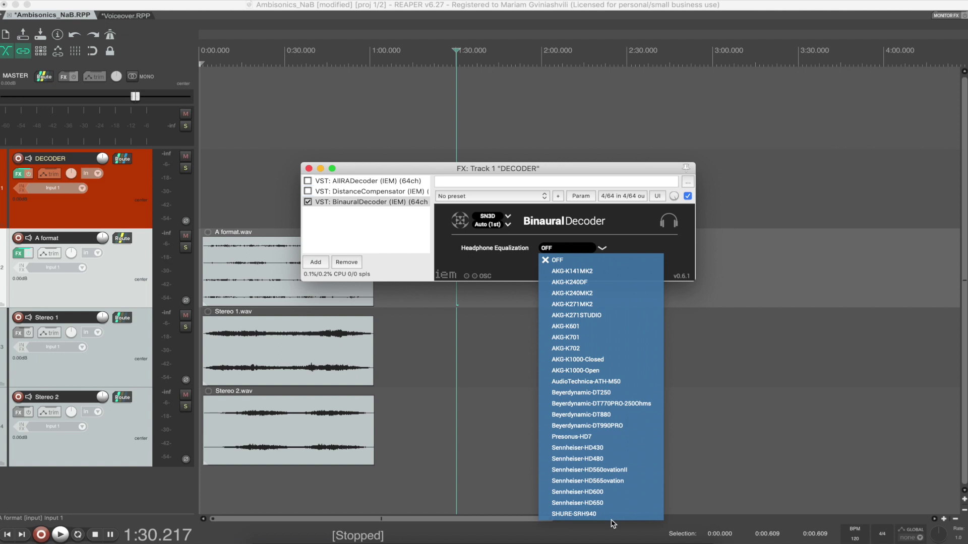
left_click(601, 249)
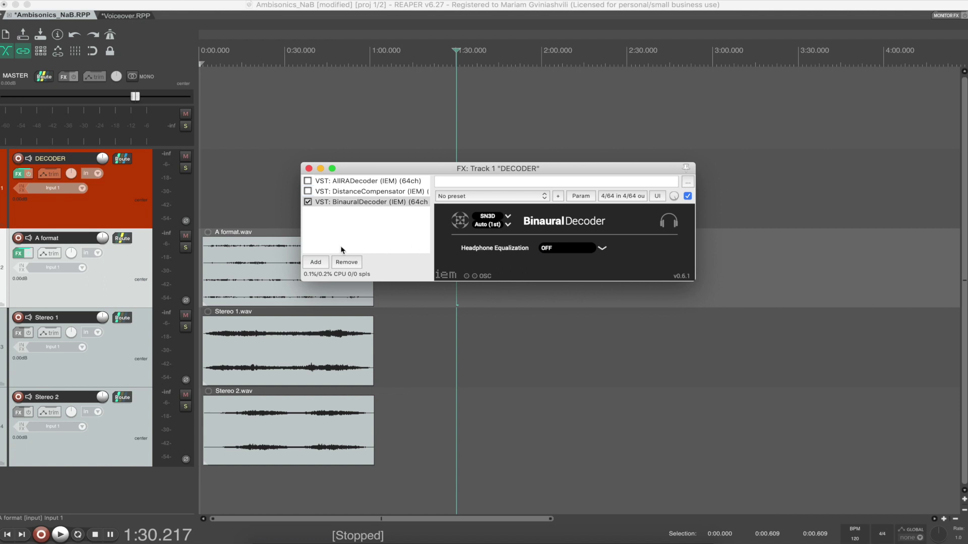
left_click(313, 266)
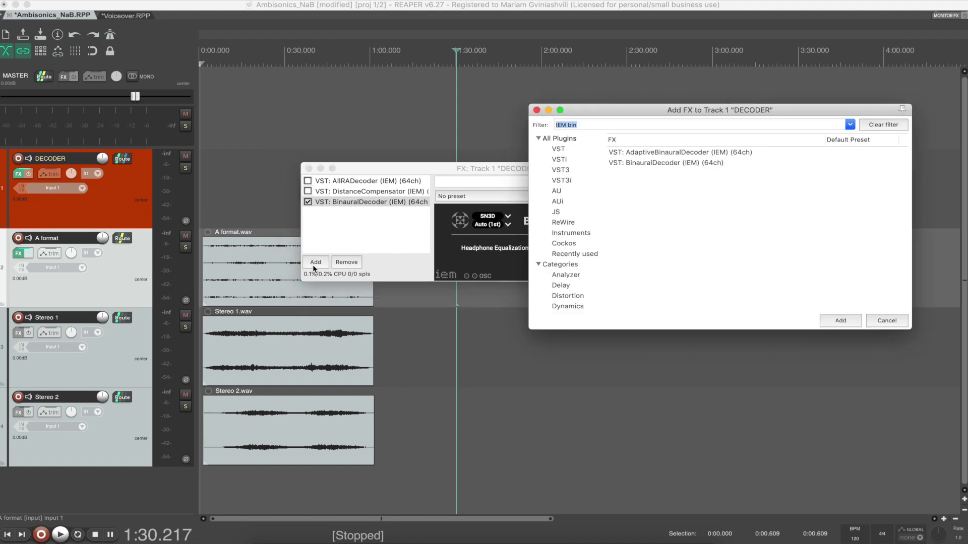
left_click(687, 152)
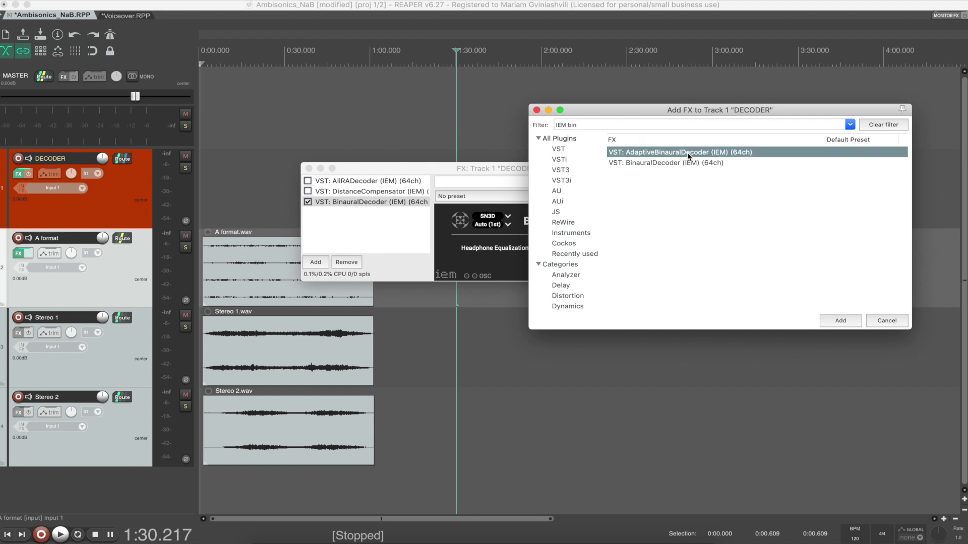
left_click(840, 325)
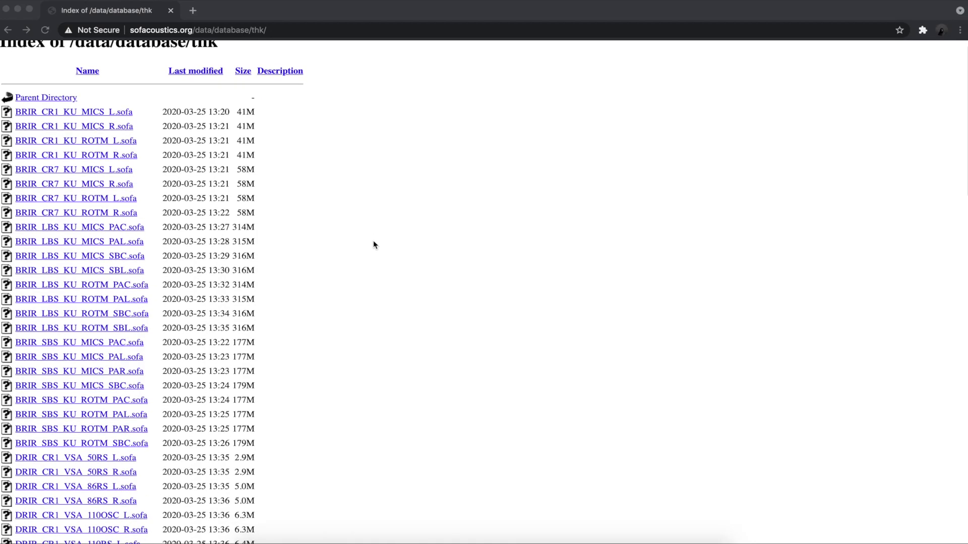
Step: In the browser, look through the SOFA files listed in the sofacoustics.org thk database directory
scroll(374, 241, "down", 15)
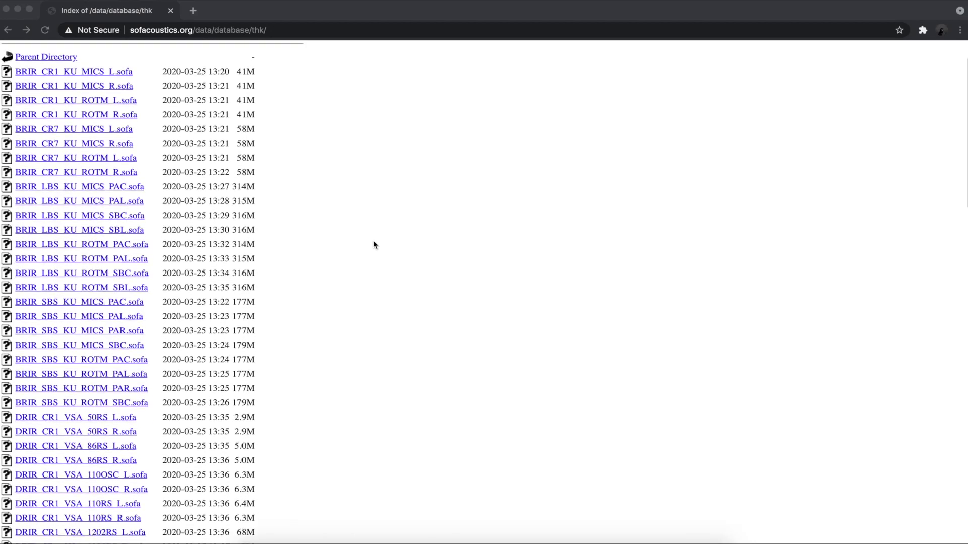
scroll(373, 244, "down", 11)
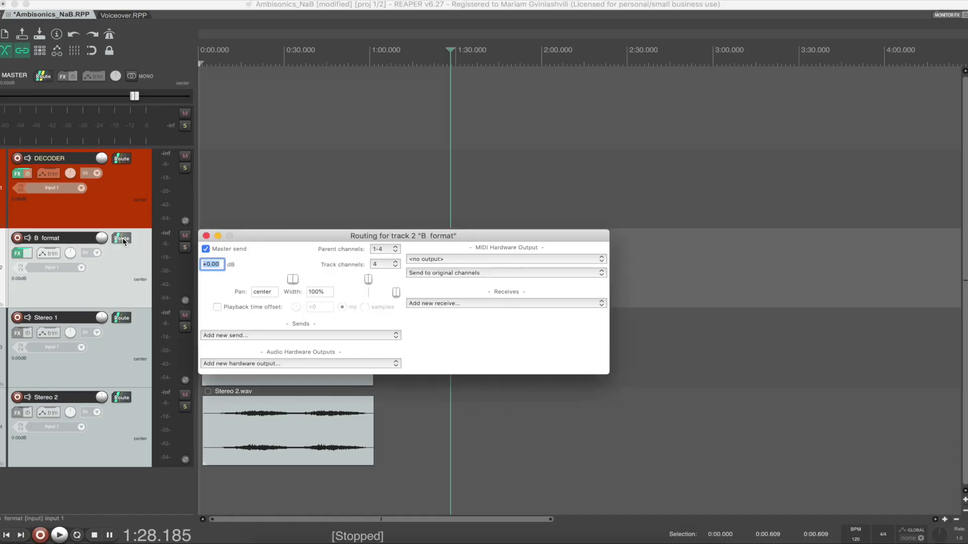
Step: In the B format track's routing, turn off the master send and add a send to DECODER with multichannel source 1-4
left_click(207, 249)
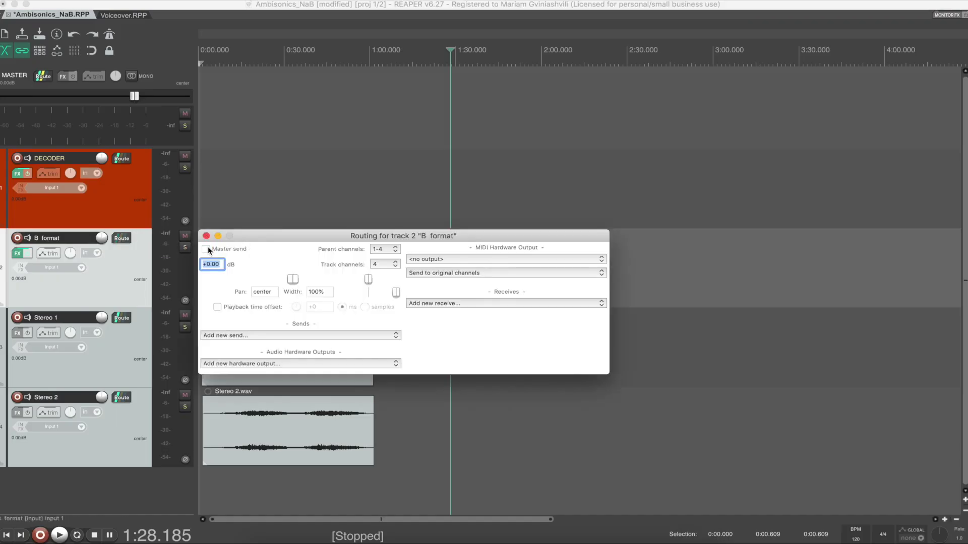
left_click(285, 335)
left_click(284, 344)
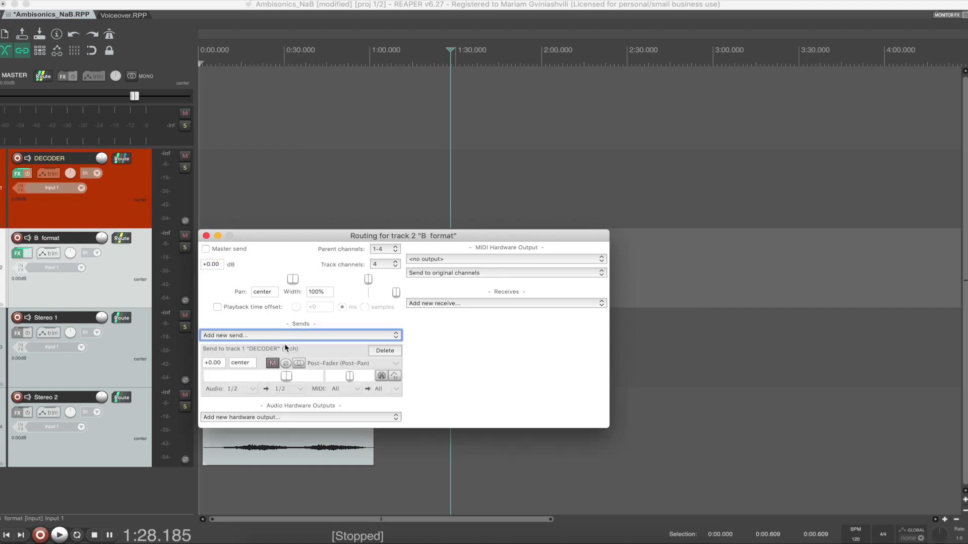
left_click(252, 388)
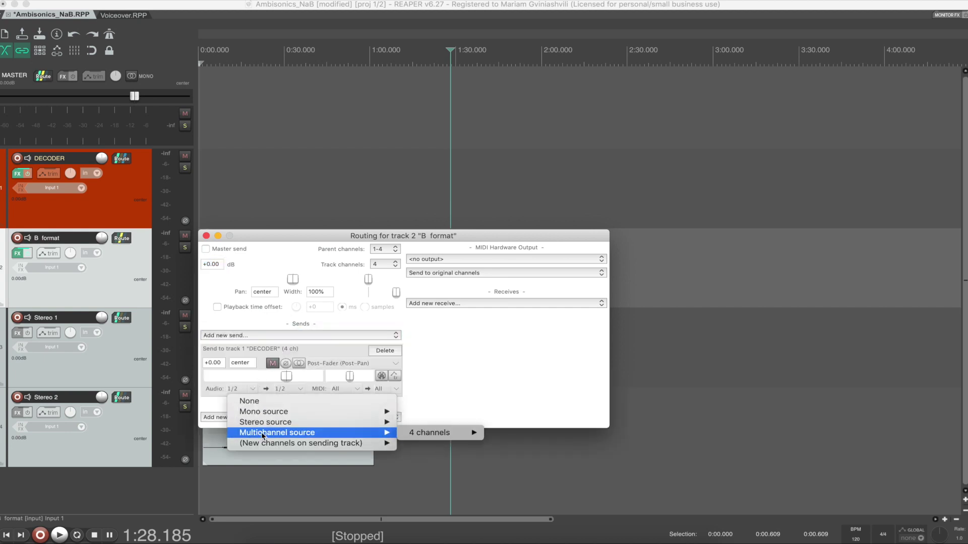
mouse_move(394, 434)
mouse_move(461, 435)
left_click(501, 434)
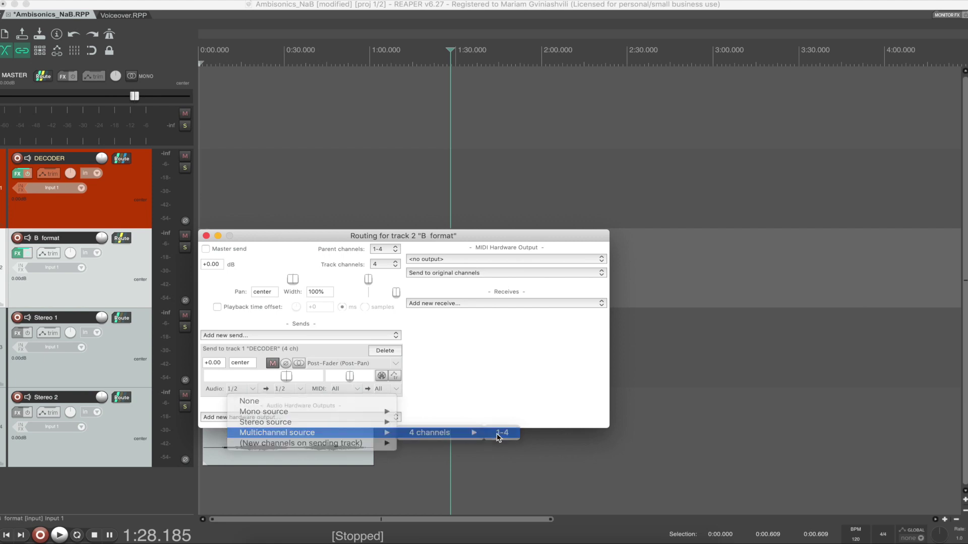
left_click(206, 236)
left_click(473, 282)
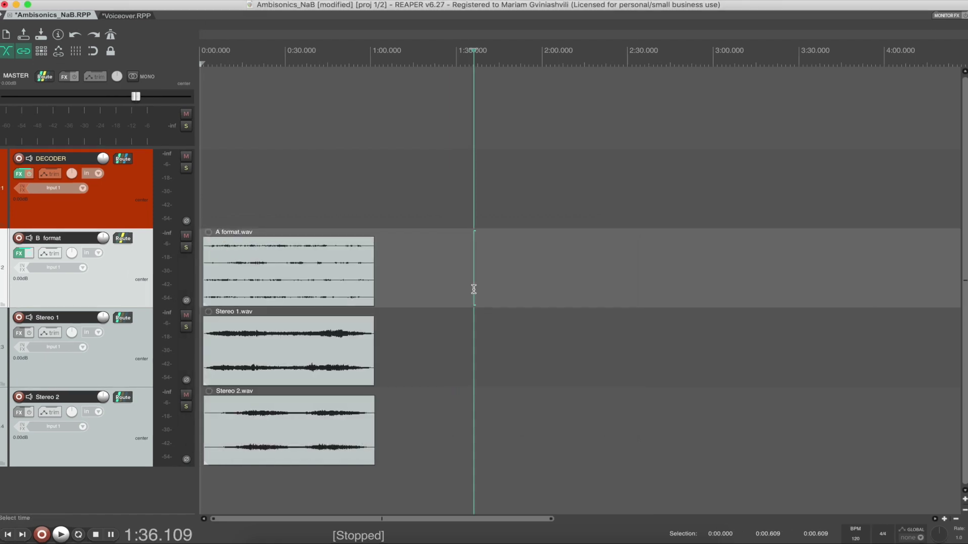
Step: Add the IEM StereoEncoder plugin to the Stereo 1 track and move its window toward the middle of the project
left_click(18, 334)
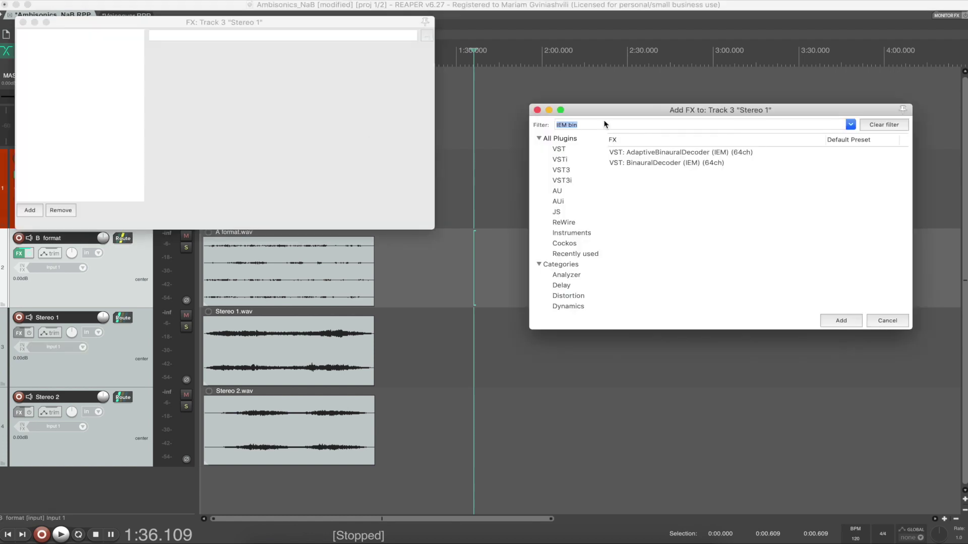
type("reo")
left_click(716, 153)
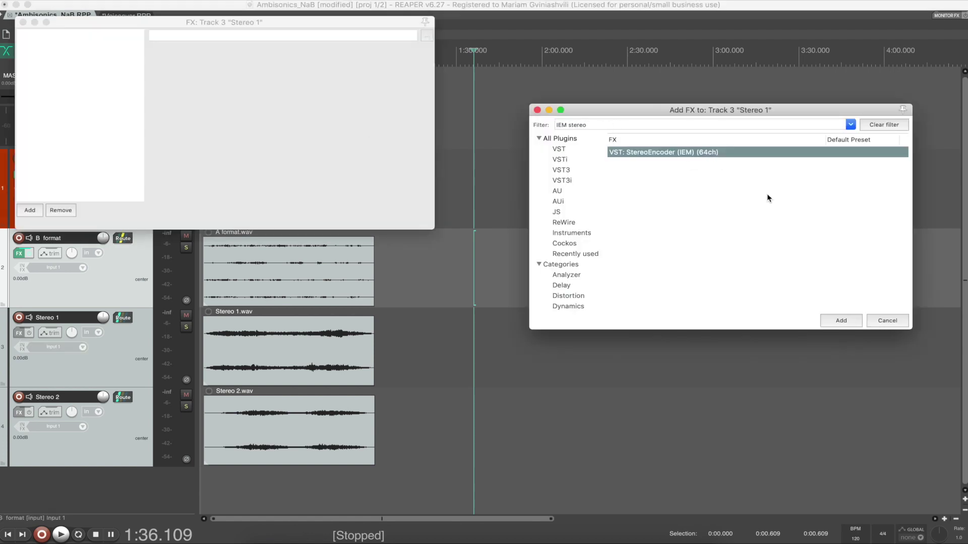
left_click(842, 321)
left_click_drag(227, 25, 506, 127)
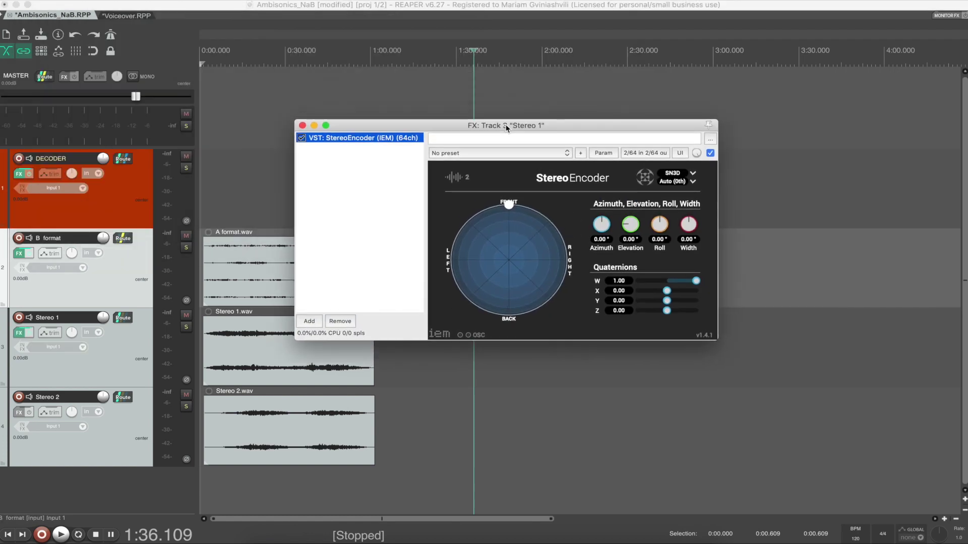
Step: Try out StereoEncoder's azimuth and elevation controls on the Stereo 1 track and reset both to 0°
left_click_drag(605, 231, 632, 211)
double_click(601, 233)
double_click(633, 228)
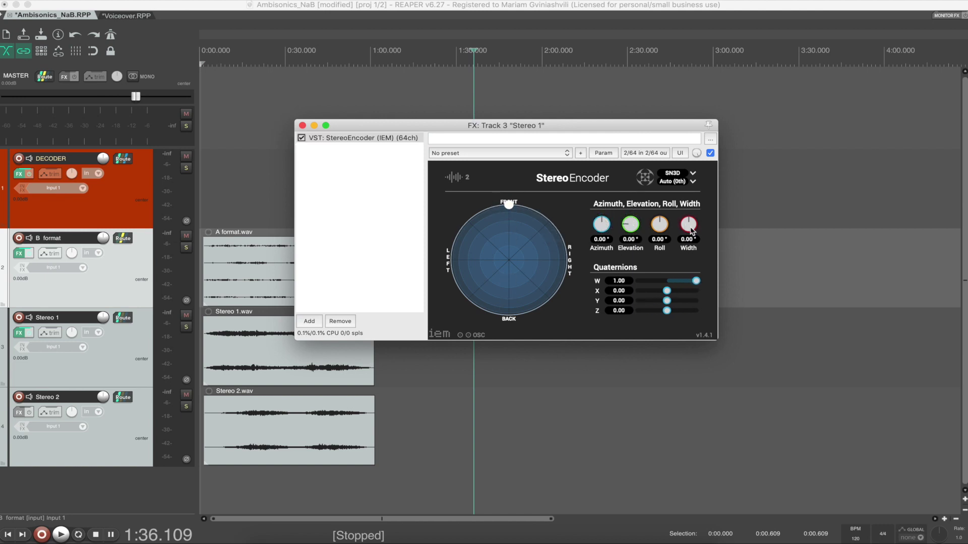
Step: Try out StereoEncoder's width and roll controls on the Stereo 1 track and reset both to 0°
left_click_drag(688, 231, 660, 225)
double_click(660, 224)
double_click(688, 230)
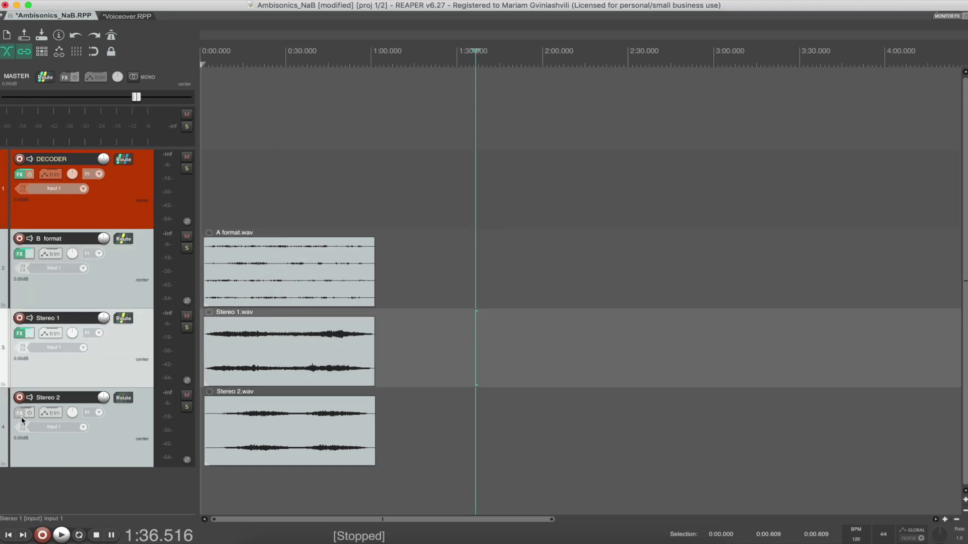
Step: Add the IEM MultiEncoder plugin to the Stereo 2 track and set its Ambisonic order to 1st
left_click(19, 413)
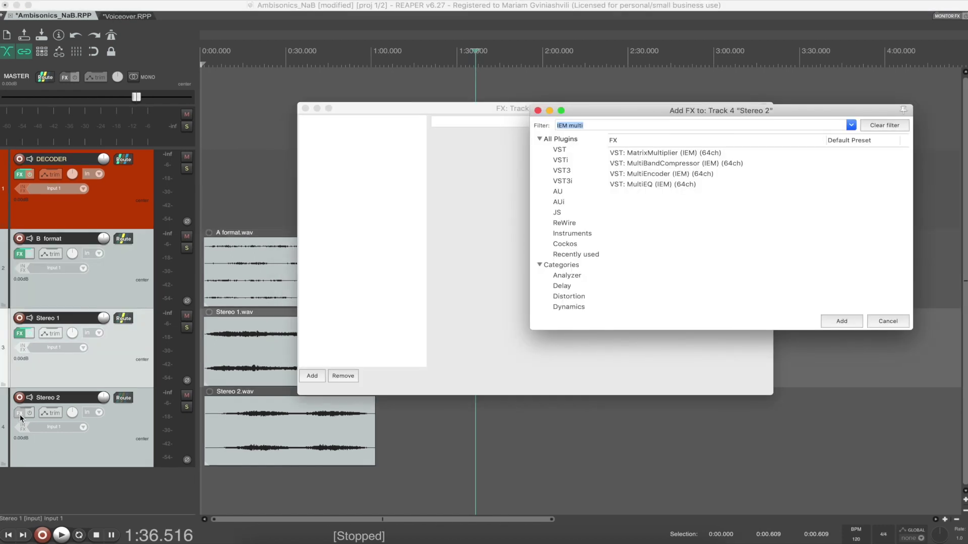
left_click(654, 175)
left_click(841, 322)
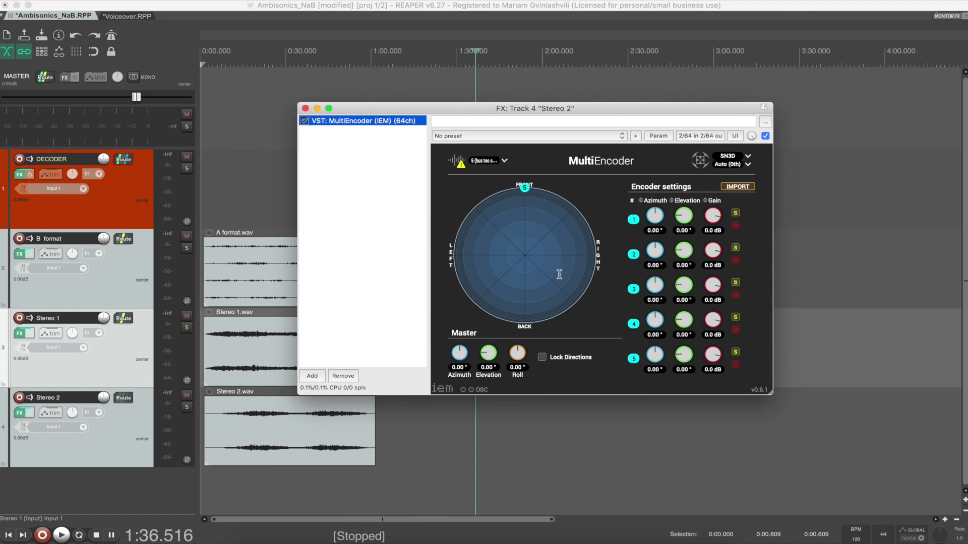
left_click(749, 164)
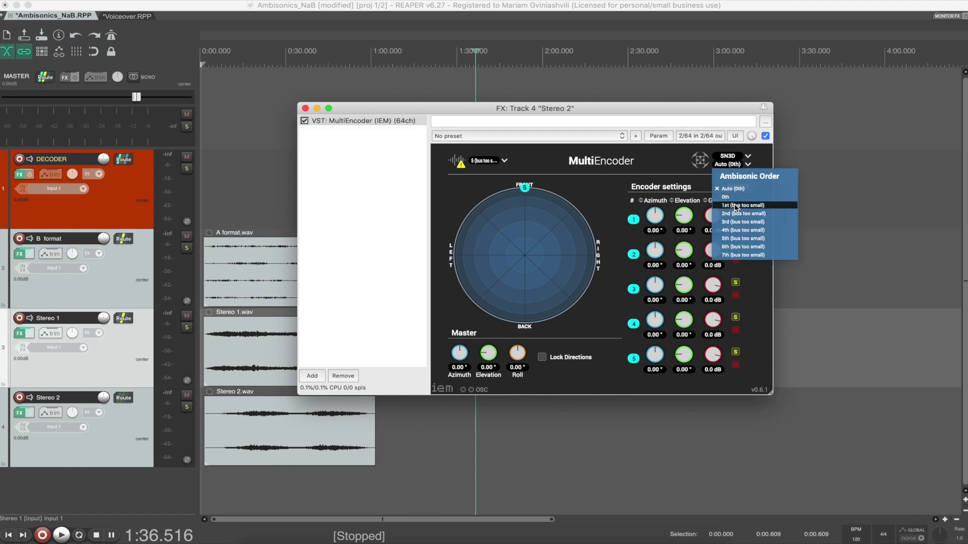
left_click(734, 203)
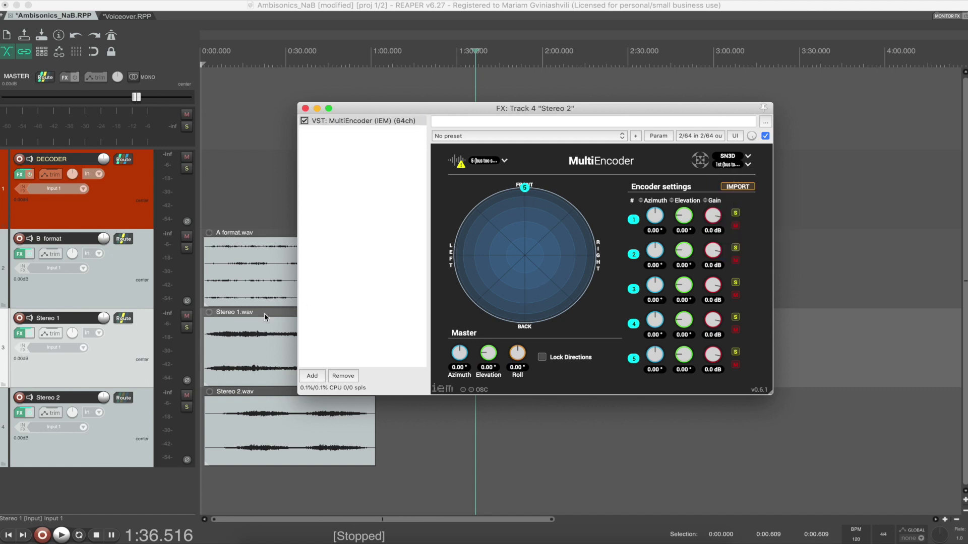
Step: In the Stereo 2 track's routing, set 4 track channels and add a send to DECODER with multichannel source 1-4
left_click(126, 397)
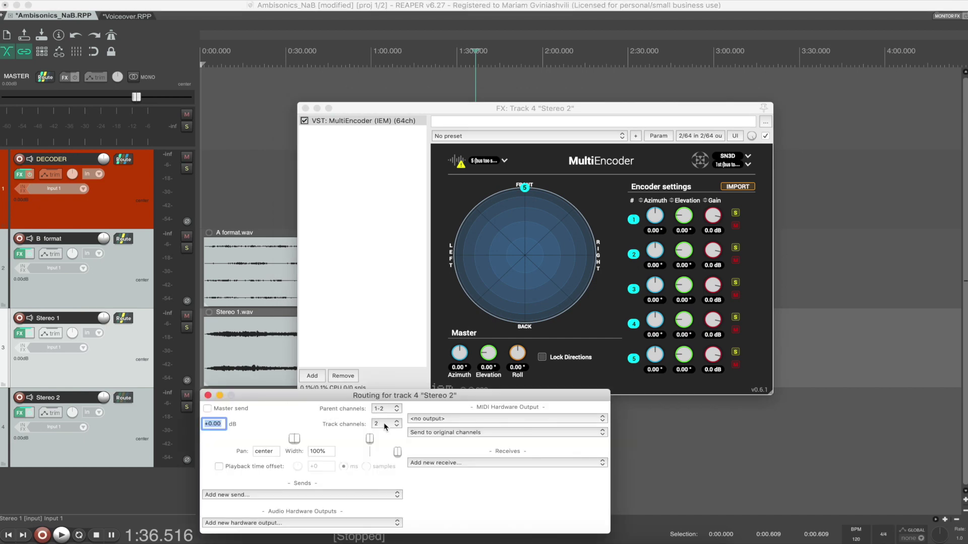
left_click(386, 424)
left_click(388, 432)
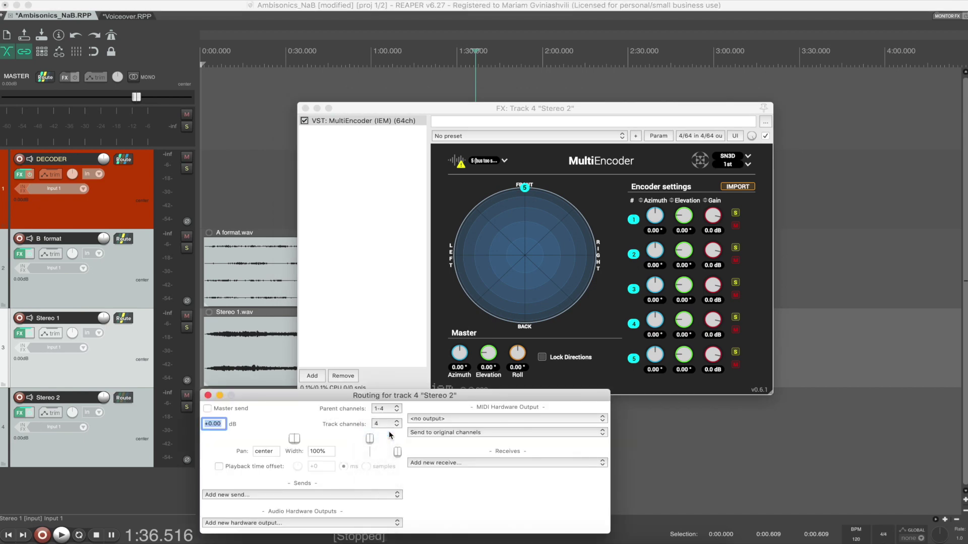
left_click(295, 495)
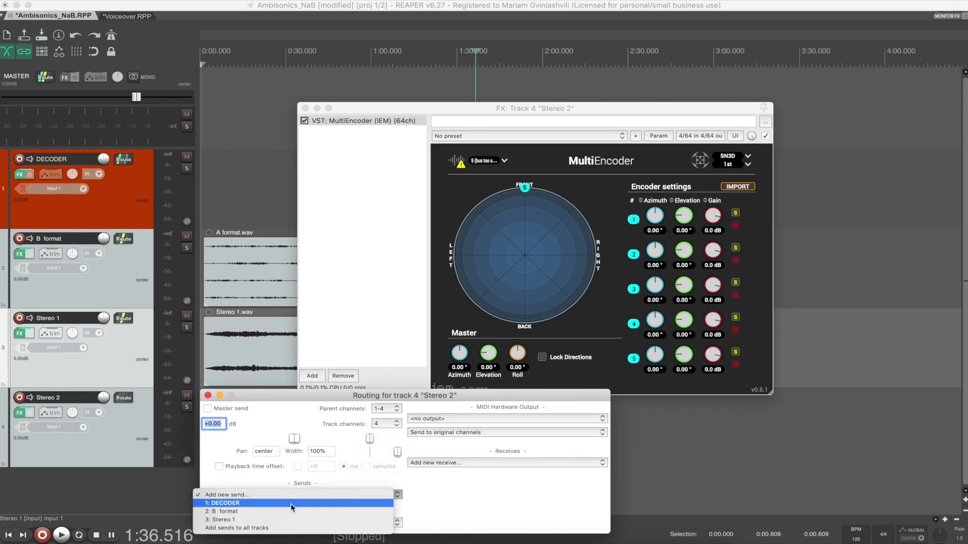
left_click(290, 503)
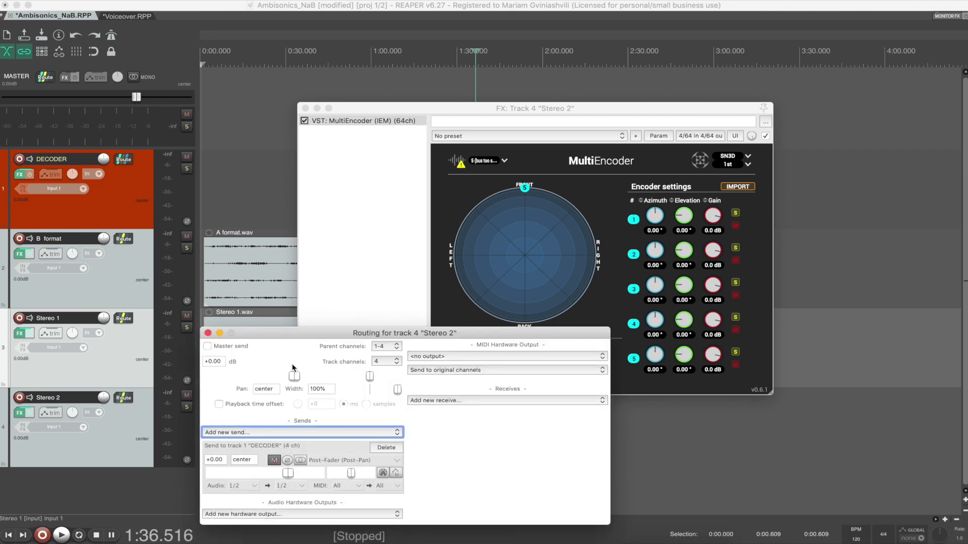
left_click(241, 486)
mouse_move(268, 524)
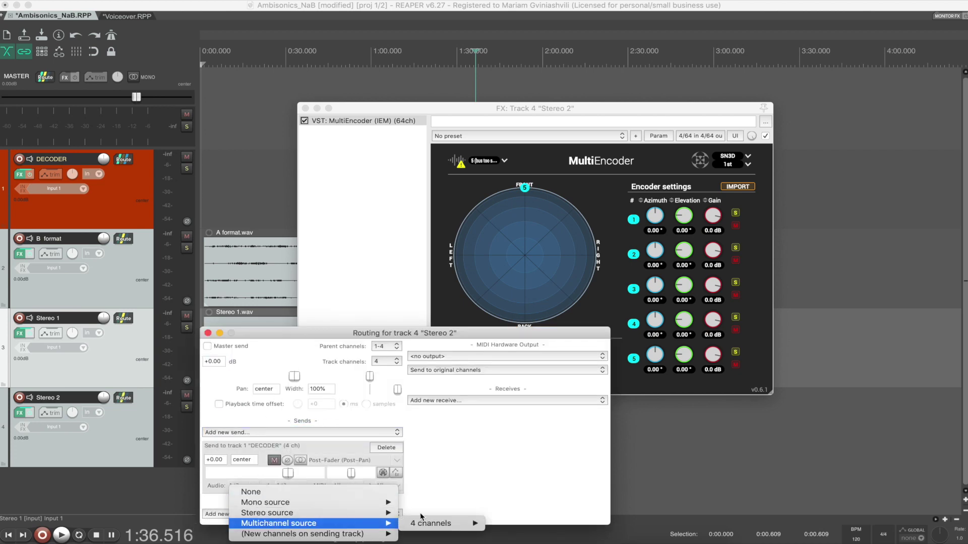
mouse_move(434, 524)
left_click(502, 525)
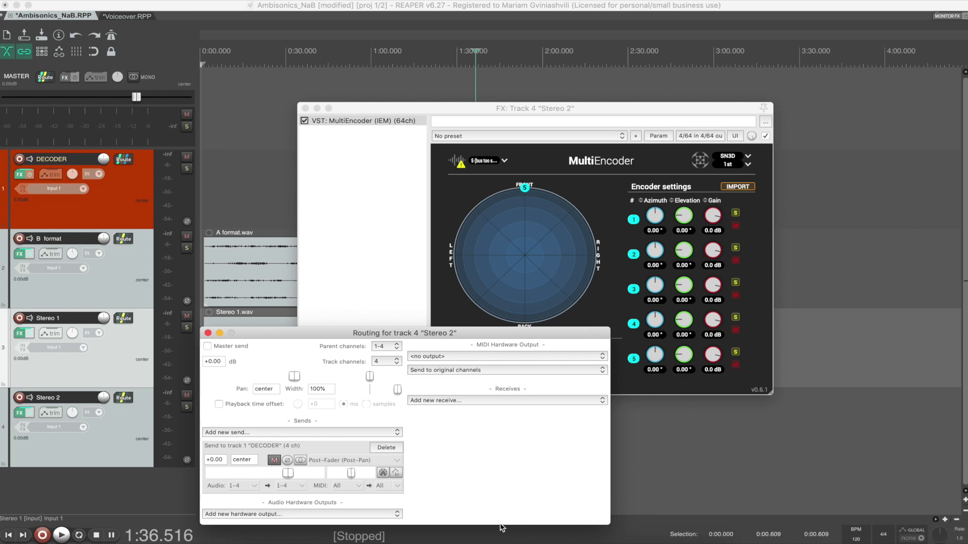
left_click(208, 333)
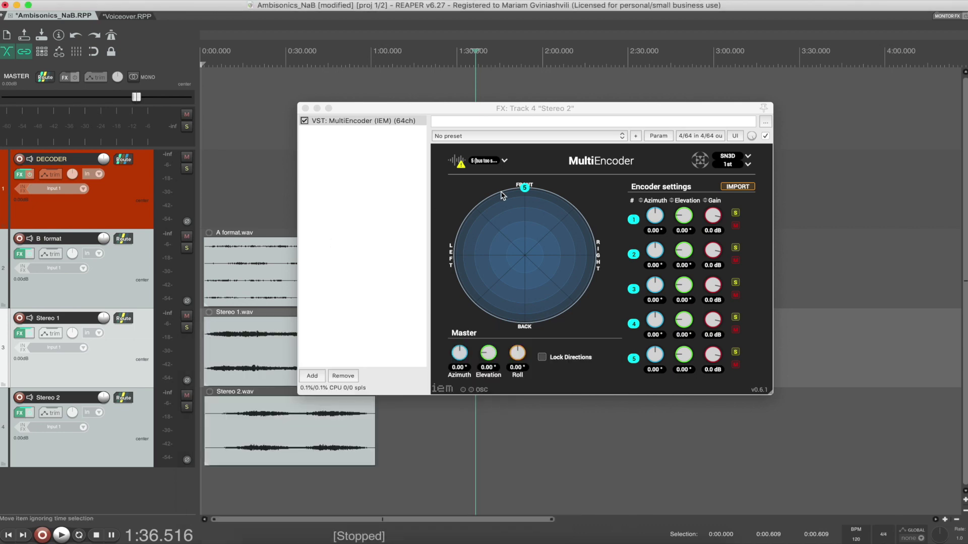
Step: Set MultiEncoder's number of input channels to 2 and the Stereo 2 track's automation mode to Write
left_click(505, 160)
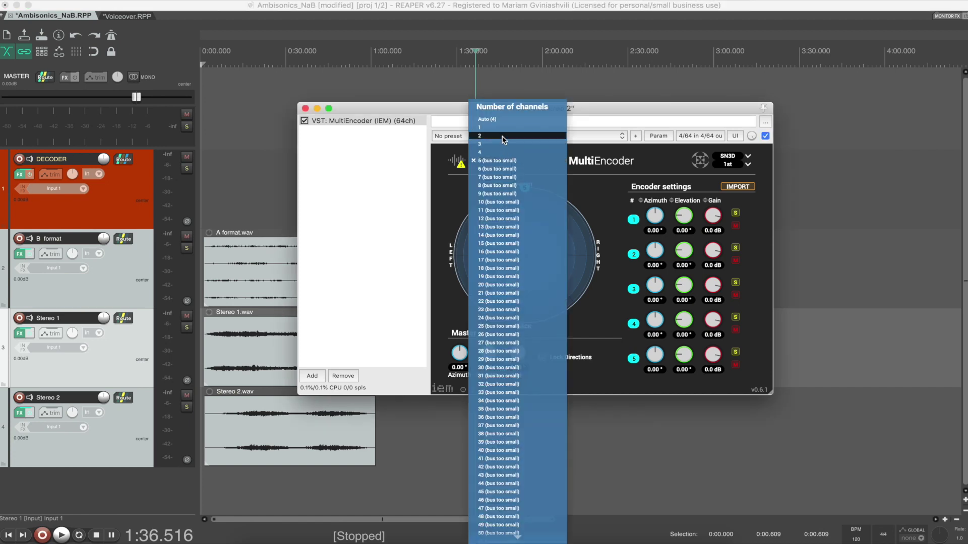
left_click(502, 138)
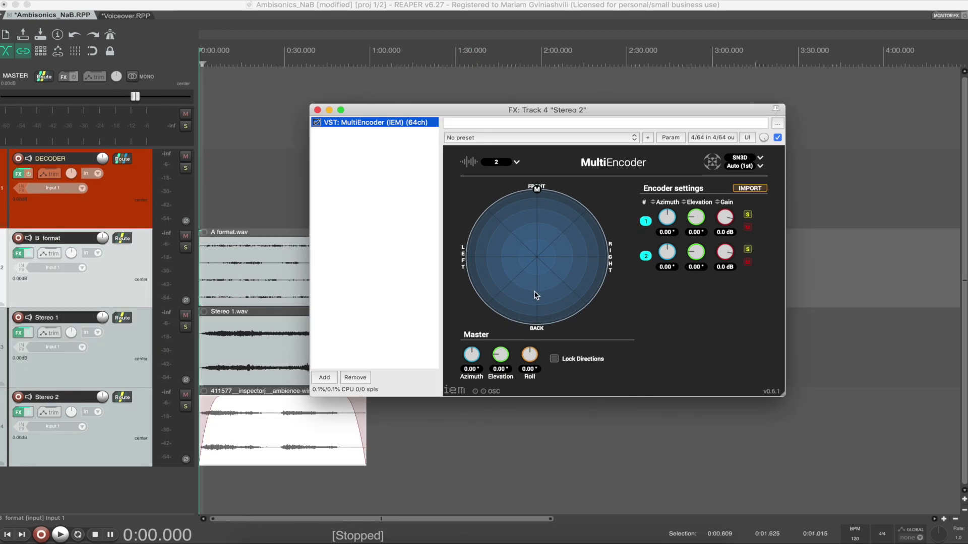
left_click(49, 412)
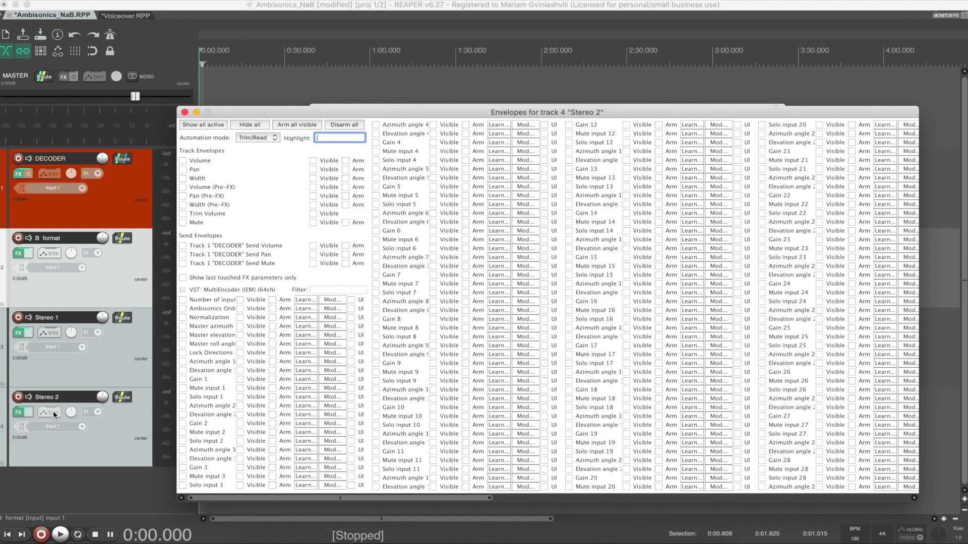
left_click(247, 144)
left_click(246, 179)
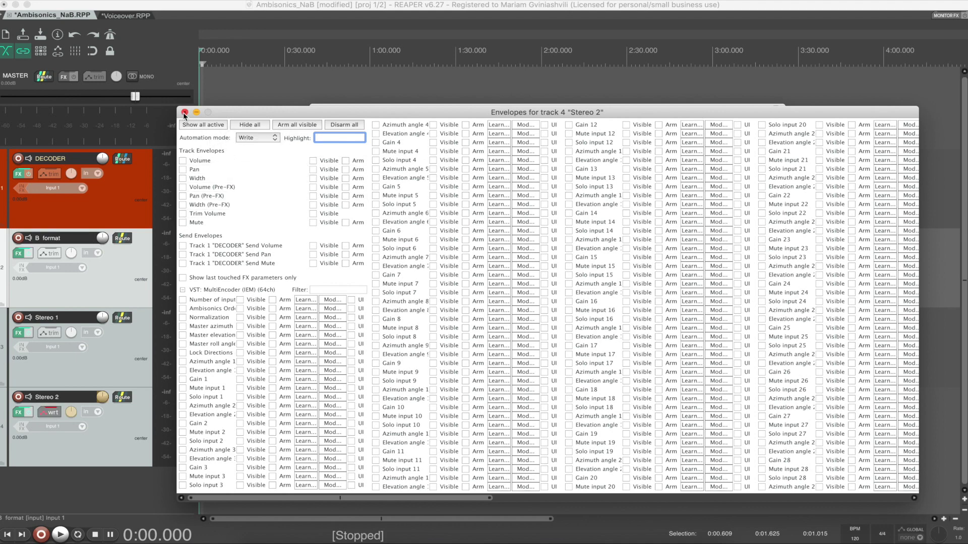
key("Escape")
Step: In MultiEncoder, set the azimuth of channel 1 to 12° and of channel 2 to -12°
left_click(665, 232)
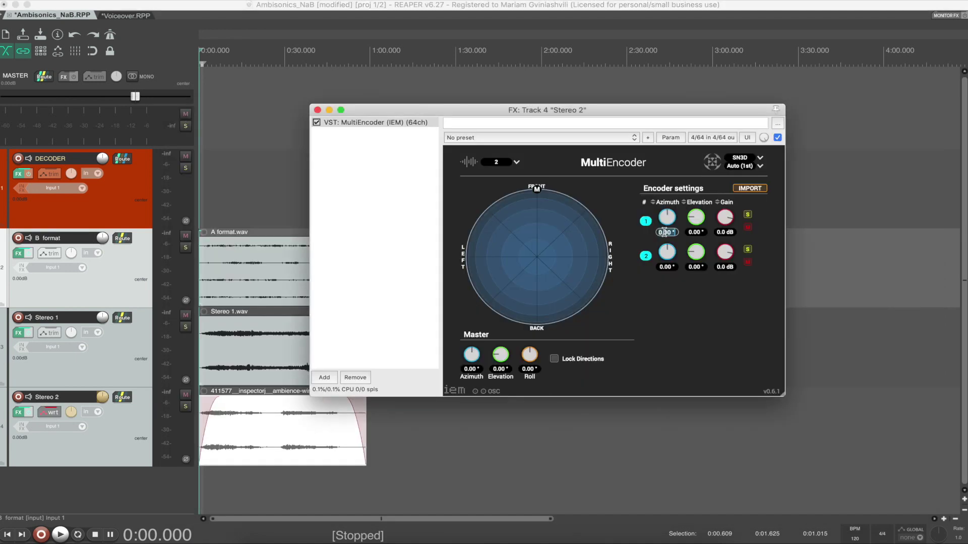
key("BackSpace")
type("12")
key("Return")
left_click(668, 267)
key("BackSpace")
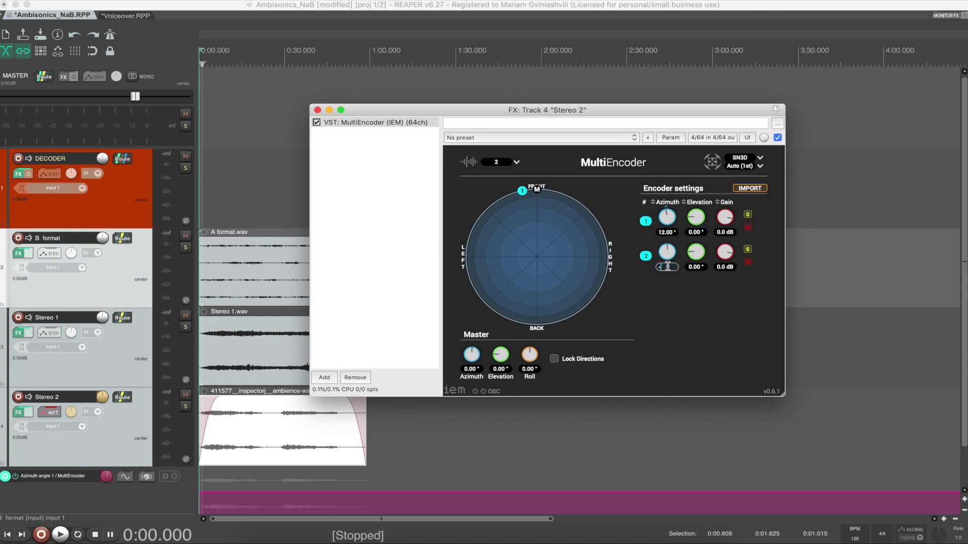
type("-12")
key("Return")
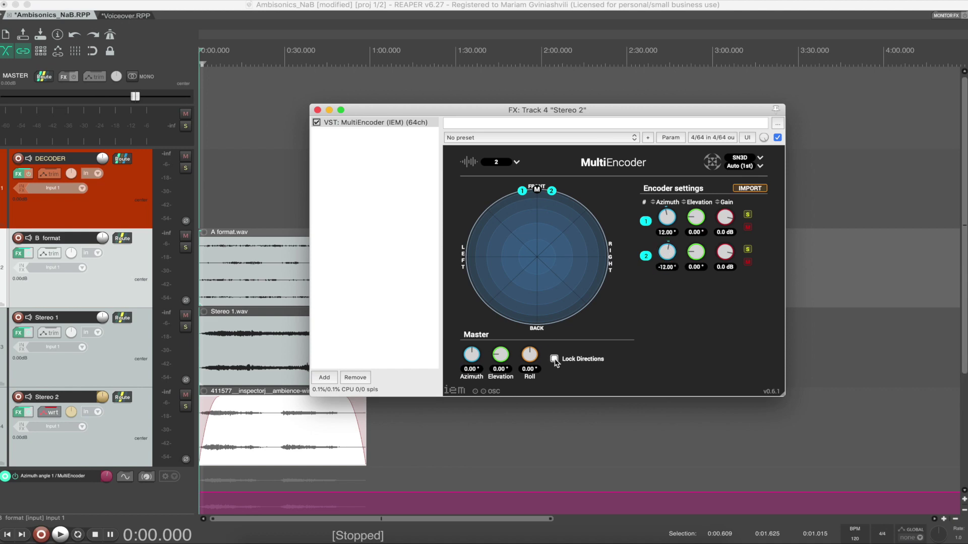
Step: Solo the Stereo 2 track and record MultiEncoder master azimuth automation while it plays
left_click(186, 406)
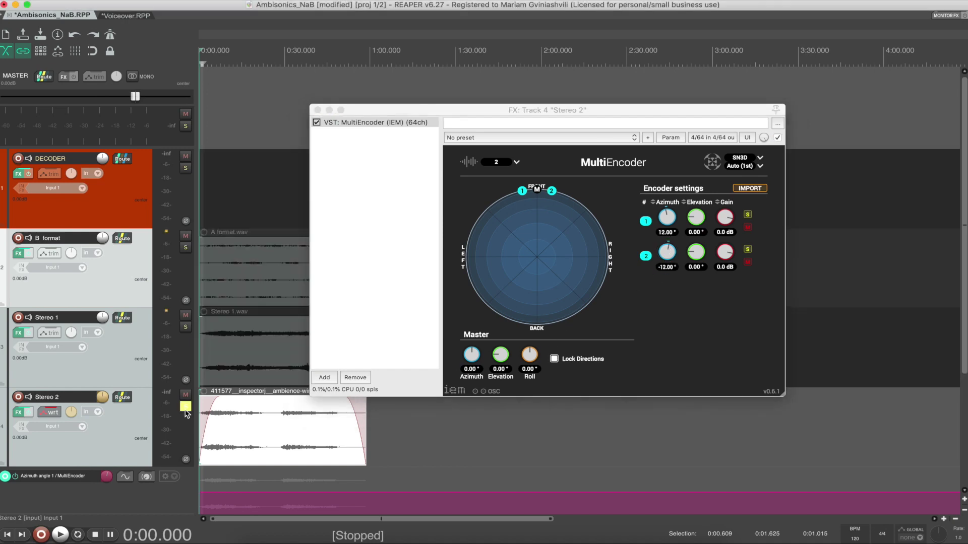
key("space")
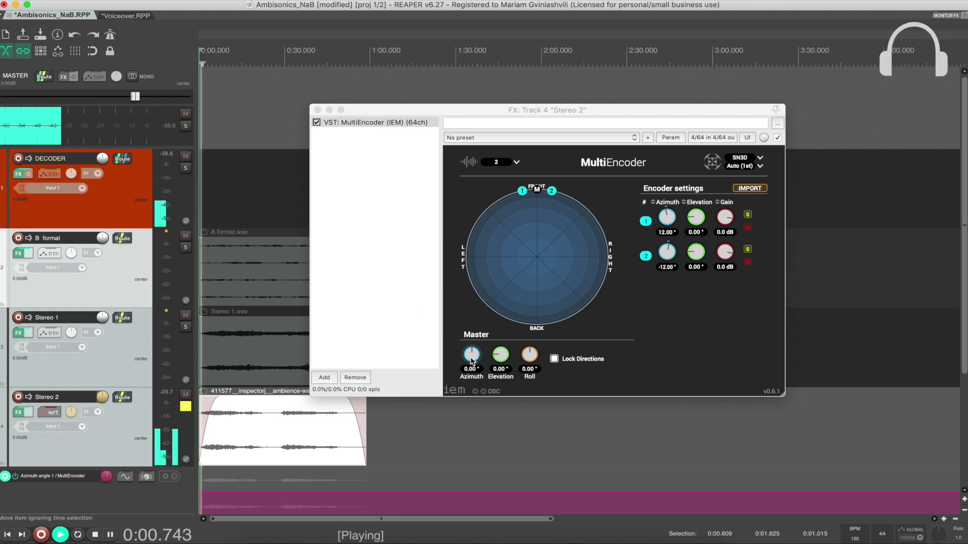
left_click_drag(471, 358, 472, 327)
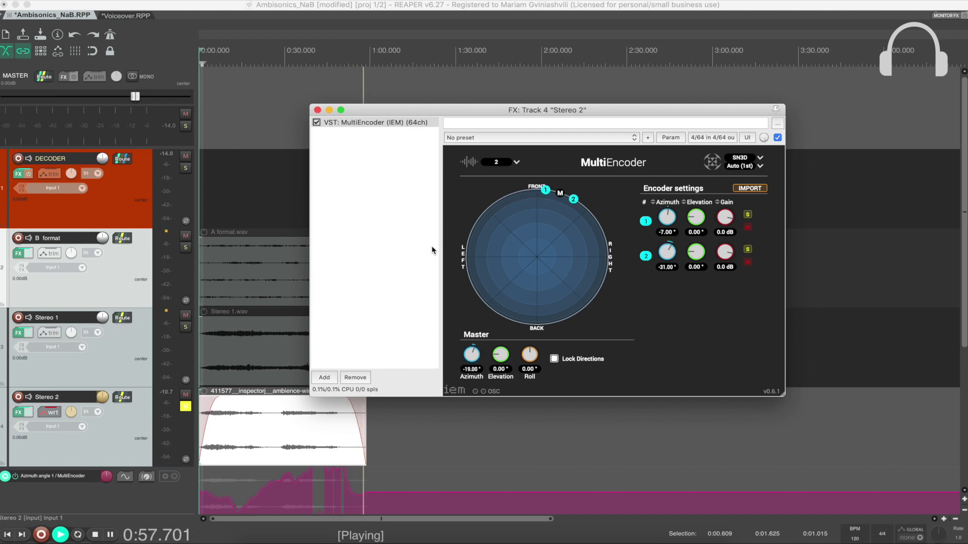
Step: Set the Stereo 2 track's automation mode to Read and shift the MultiEncoder window slightly
left_click(51, 413)
left_click(257, 137)
left_click(255, 110)
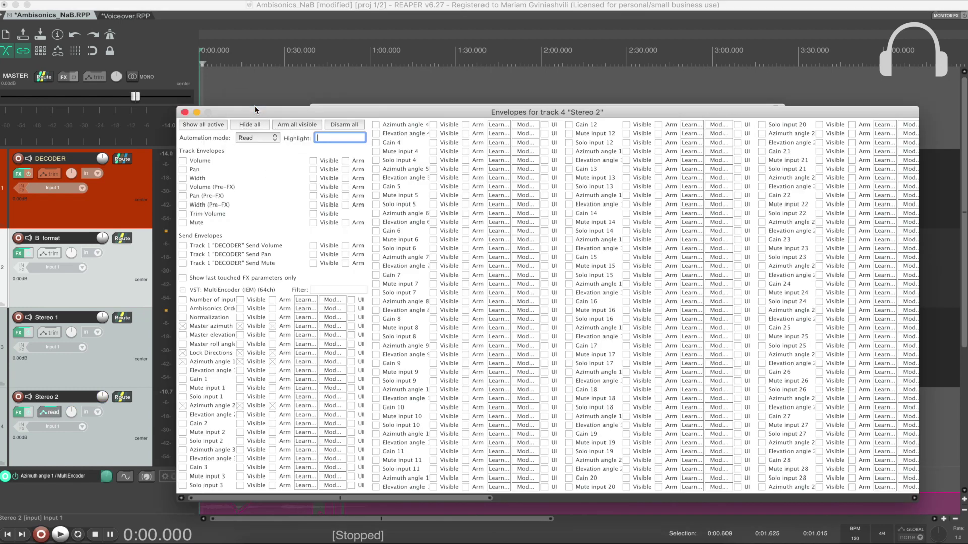
left_click(185, 112)
left_click_drag(380, 117, 374, 106)
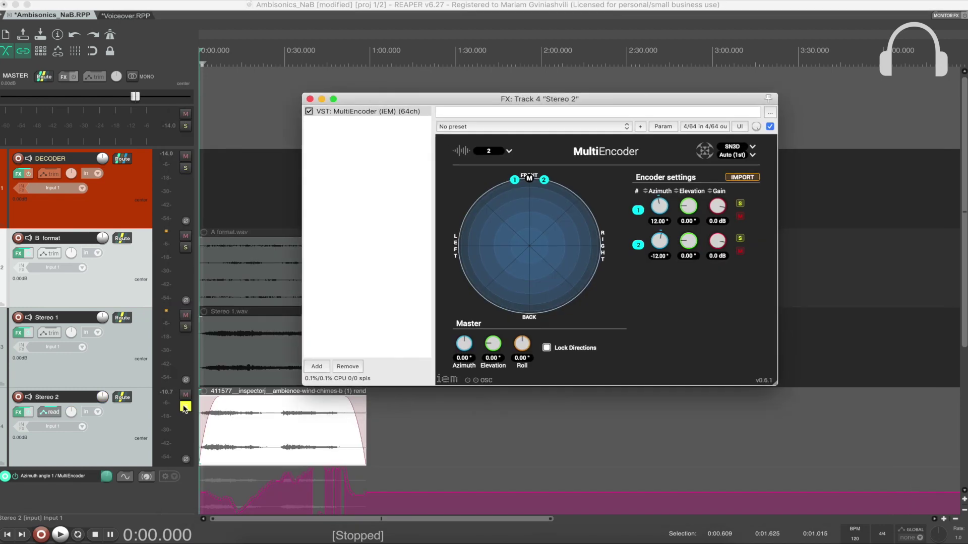
Step: Open Stereo 1's StereoEncoder, solo that track instead of Stereo 2, and set its automation mode to Write
left_click(18, 333)
left_click_drag(452, 129, 498, 127)
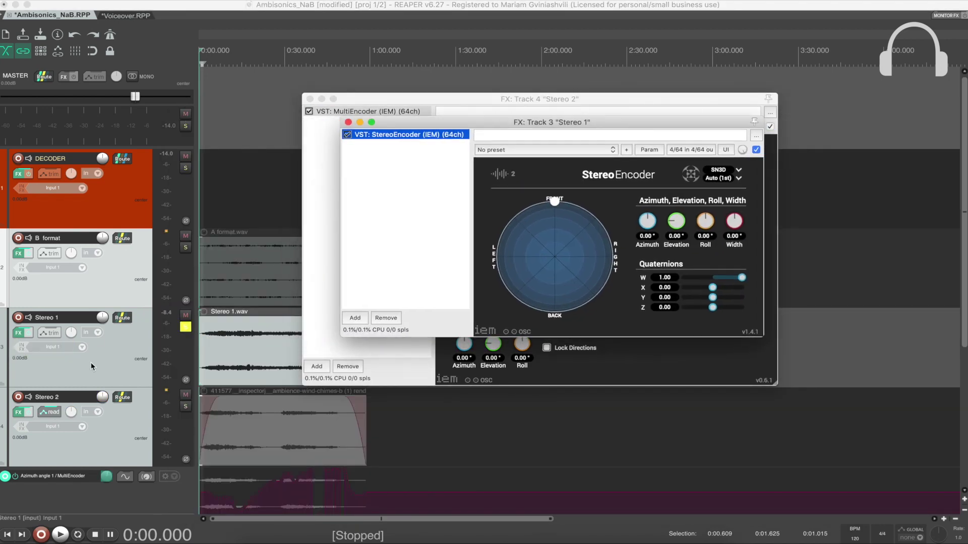
left_click(50, 332)
left_click(262, 224)
left_click(272, 271)
left_click(205, 197)
left_click(525, 121)
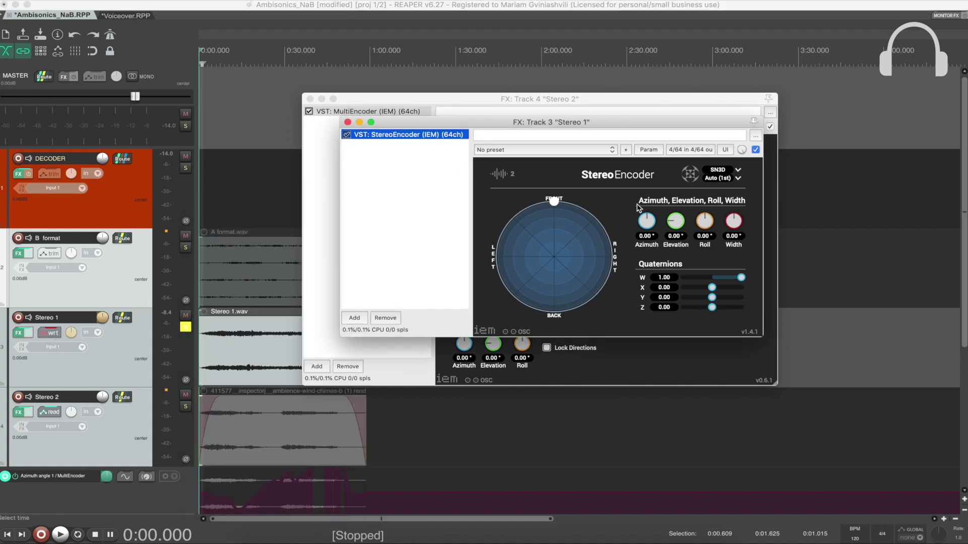
Step: During playback of Stereo 1, record StereoEncoder automation for stereo width, up to about 178°, and roll, up to about 81°
key("space")
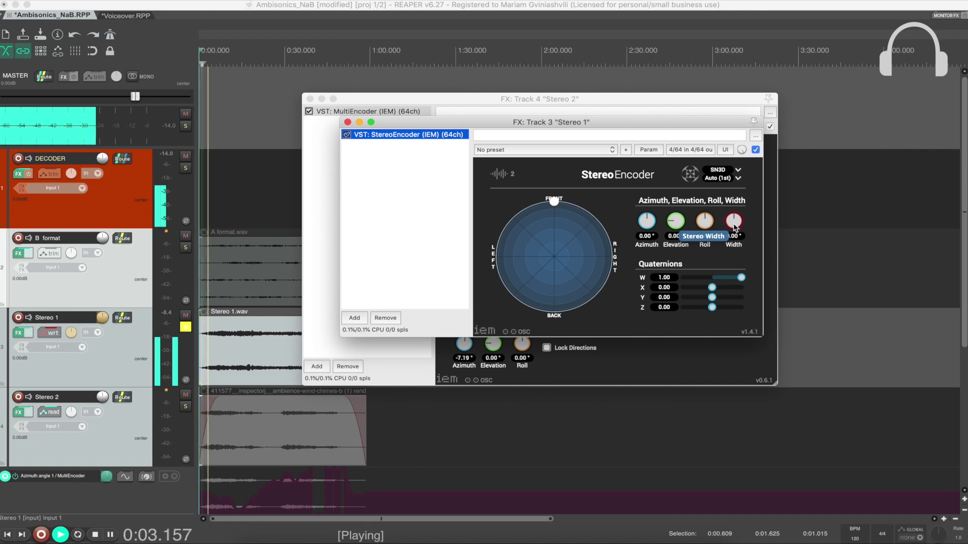
left_click(735, 222)
scroll(734, 223, "up", 2)
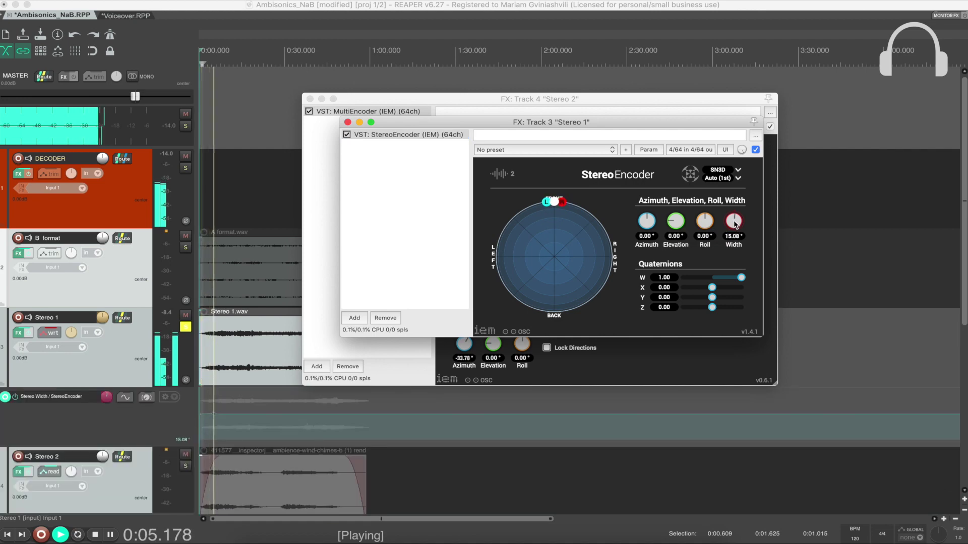
left_click_drag(735, 224, 736, 194)
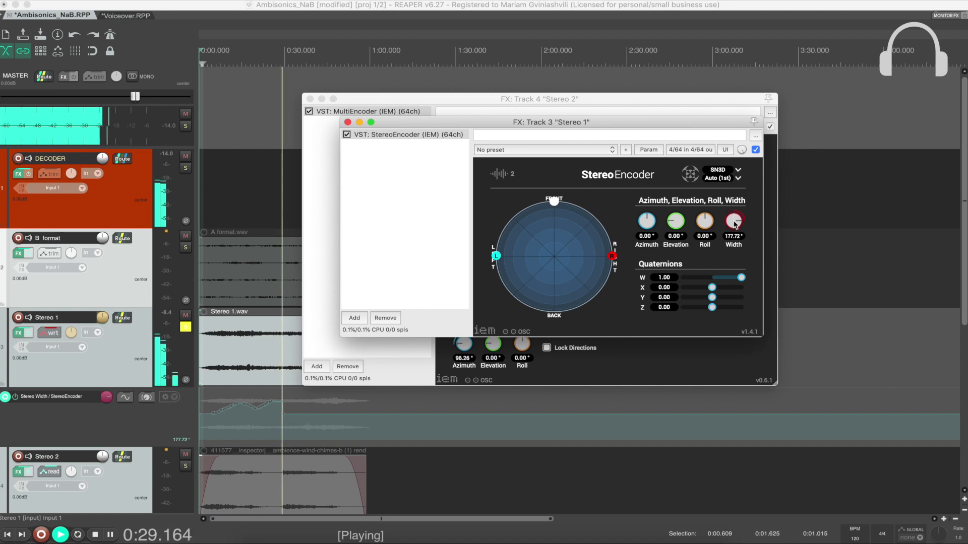
left_click_drag(736, 225, 733, 234)
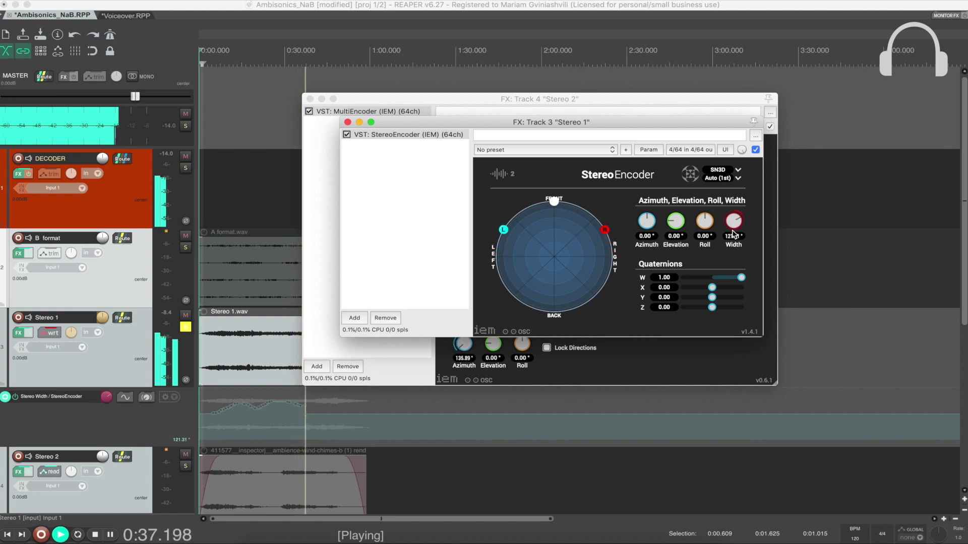
left_click_drag(705, 227, 707, 230)
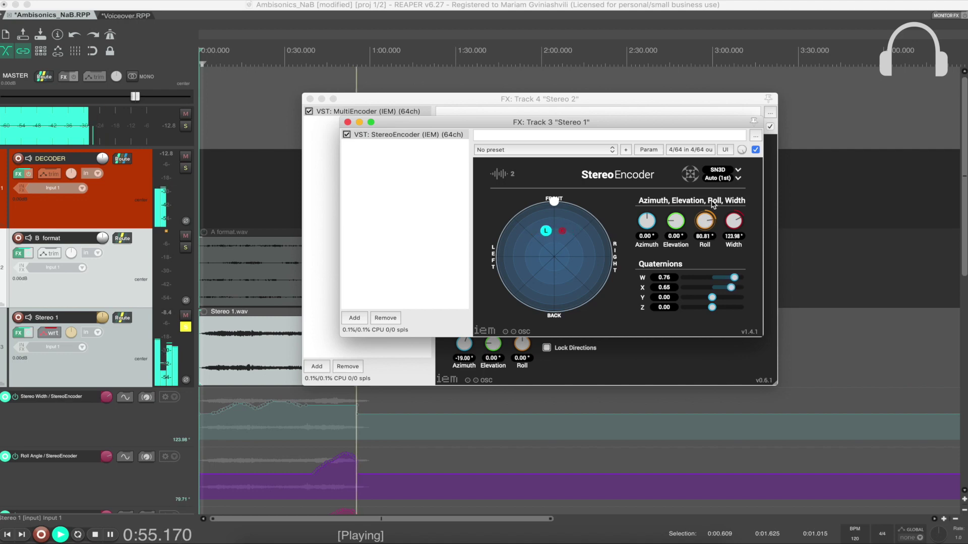
left_click_drag(713, 204, 705, 223)
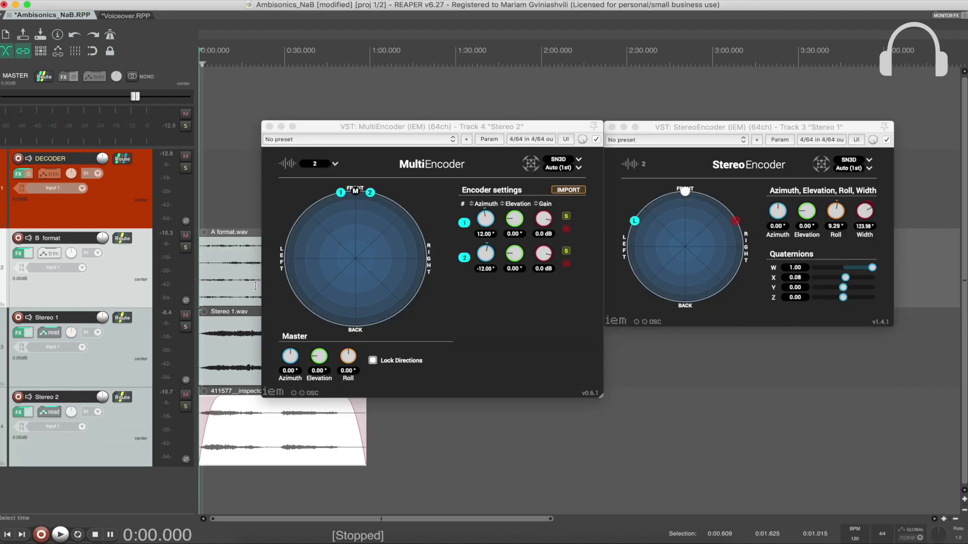
Step: Play back the whole session to hear the automated MultiEncoder and StereoEncoder tracks together with the B format track
key("space")
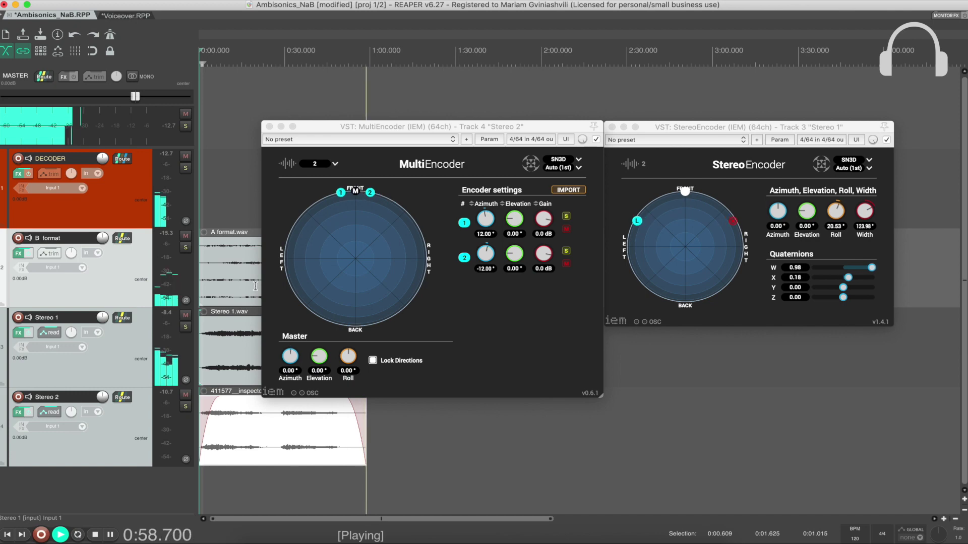
key("space")
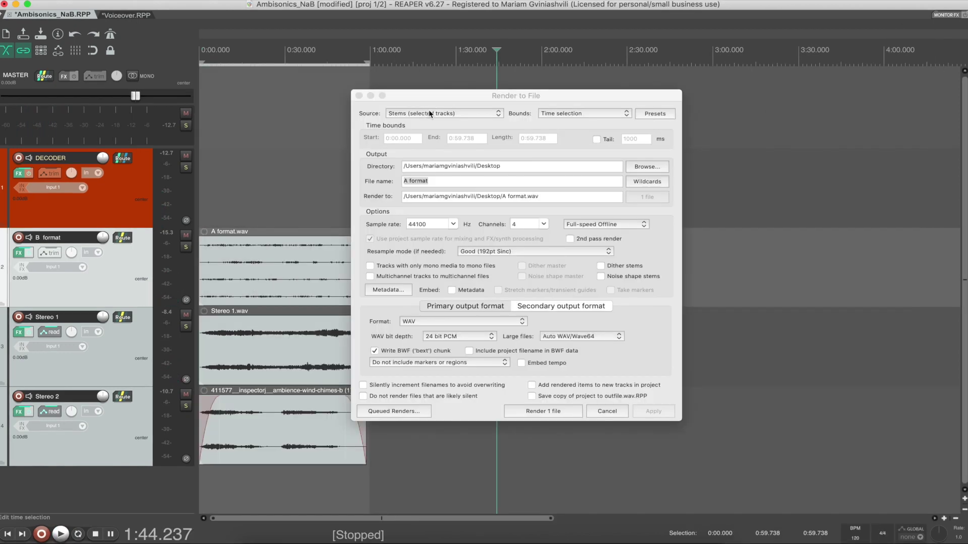
Step: Set the render source to the master mix and select the A format.wav item on the B format track
left_click(429, 110)
left_click(429, 101)
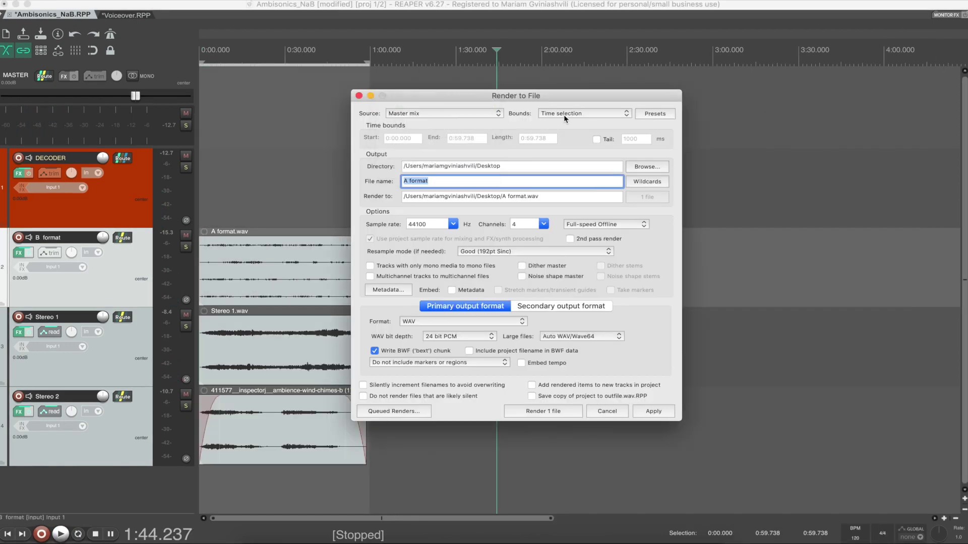
left_click(285, 258)
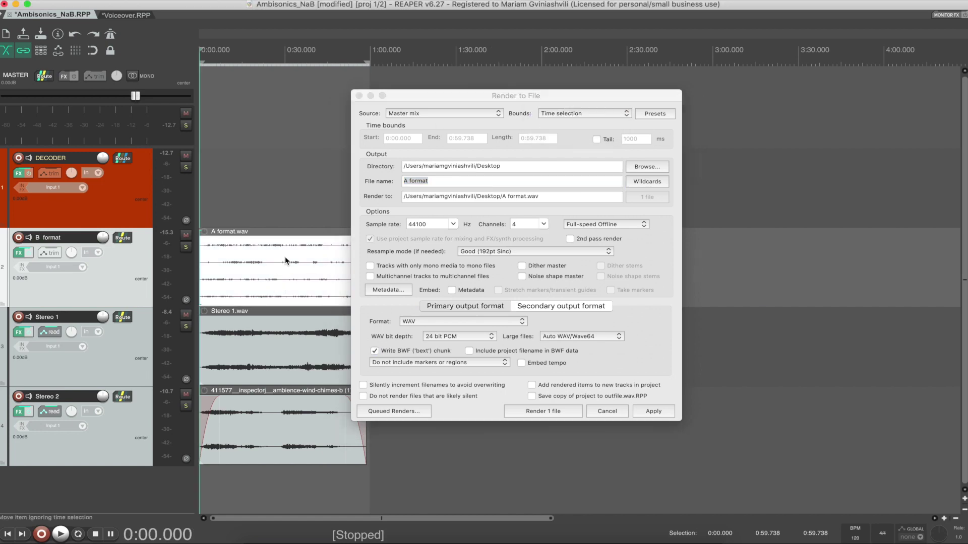
left_click(646, 167)
left_click(400, 182)
left_click(685, 309)
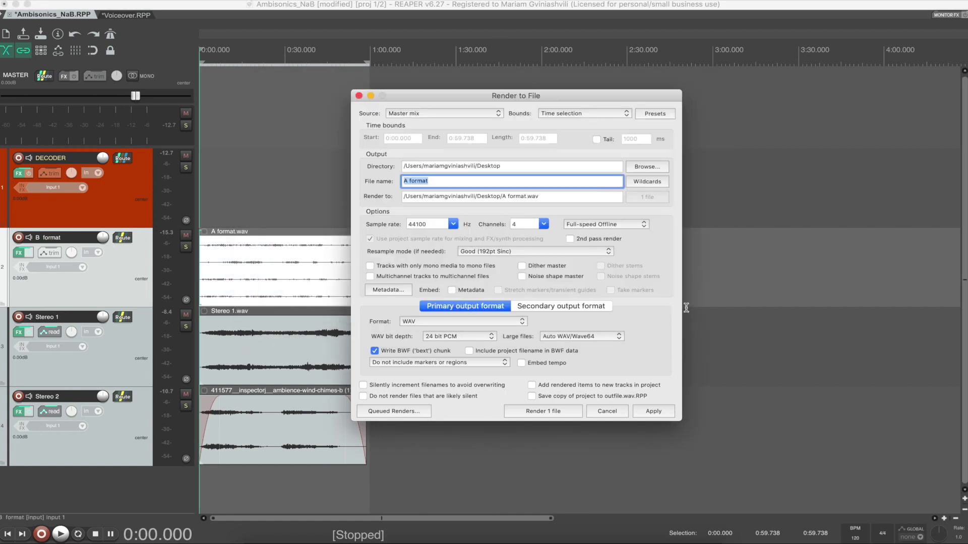
Step: Name the output file Binaural test, set its channels to Stereo, and render the master mix
left_click(445, 180)
type("Binaural test")
left_click(544, 225)
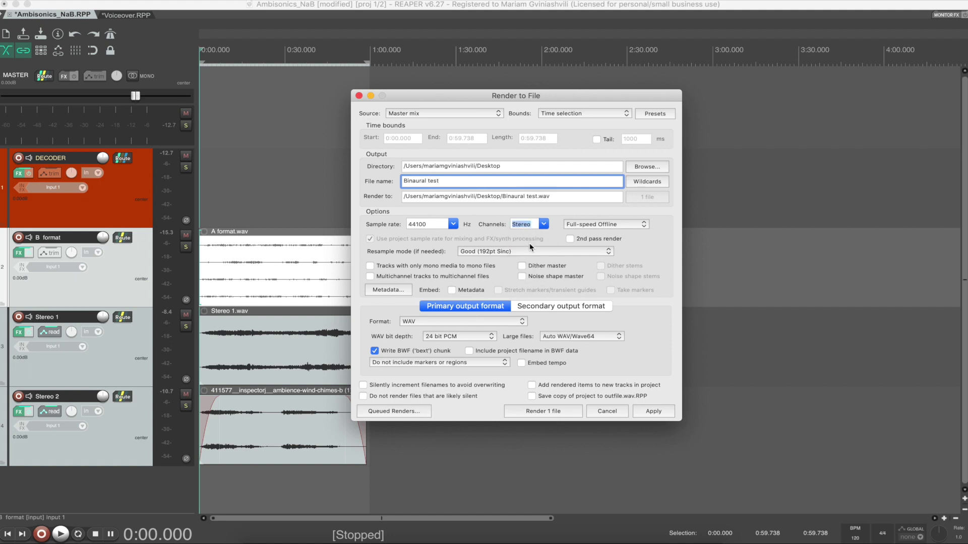
left_click(546, 411)
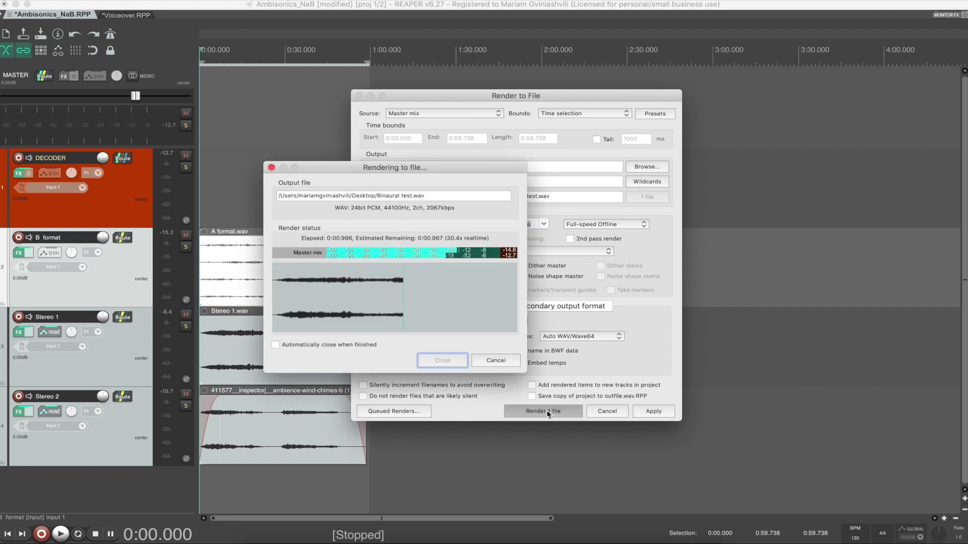
left_click(493, 362)
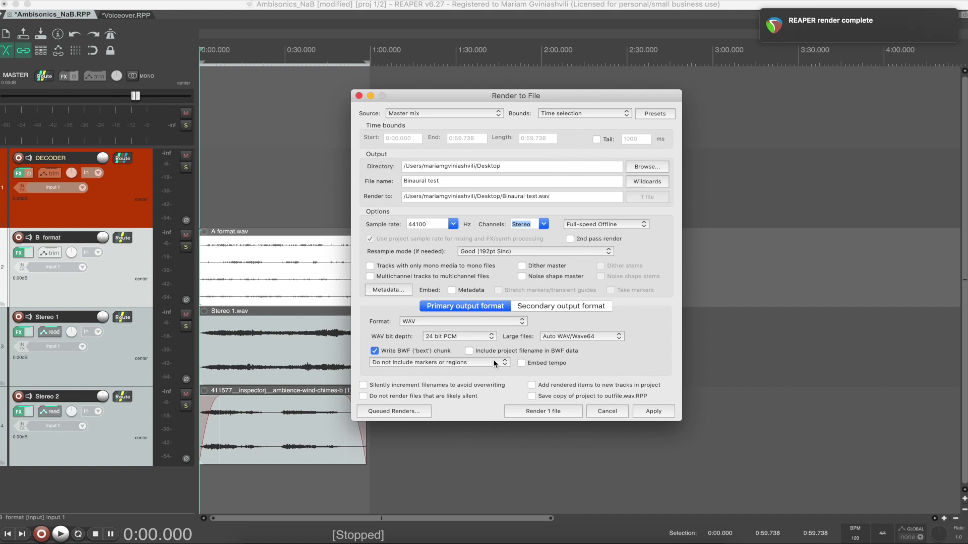
Step: Select the DECODER track with its effects bypassed, and set the render to Stems (selected tracks) with the file name Encoded
left_click(112, 207)
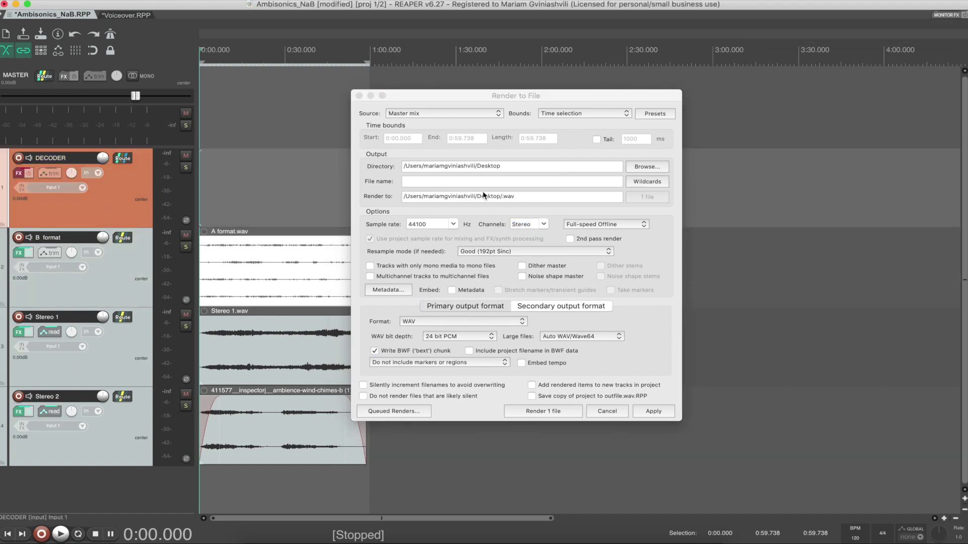
left_click(452, 113)
left_click(452, 119)
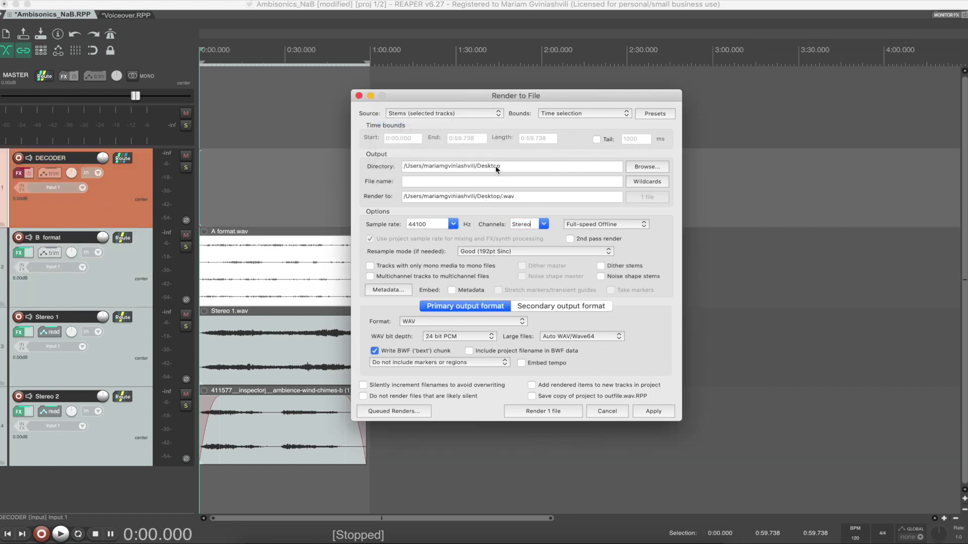
left_click(483, 183)
type("Encoded")
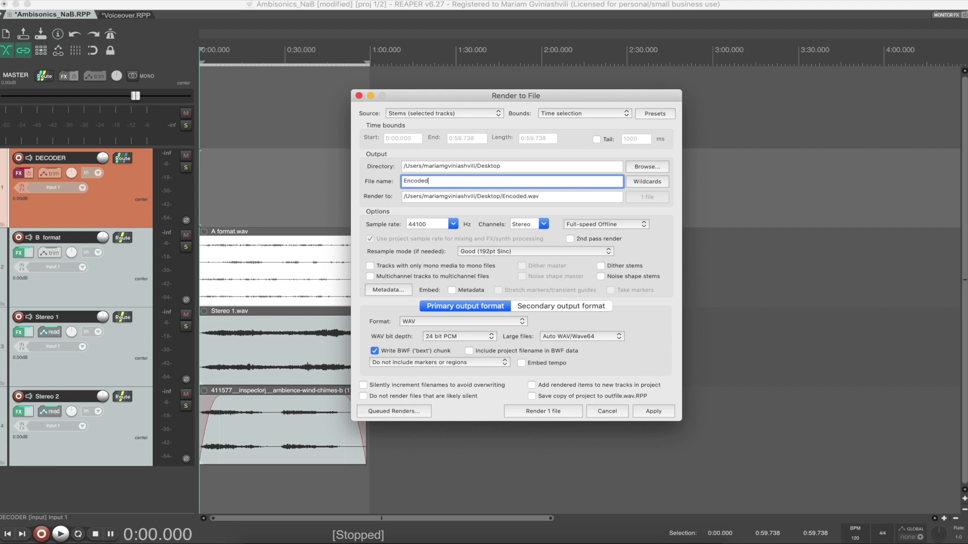
Step: Set the render to 4 channels, render the Encoded file, and leave the render dialog
left_click(542, 224)
left_click(525, 255)
left_click(544, 411)
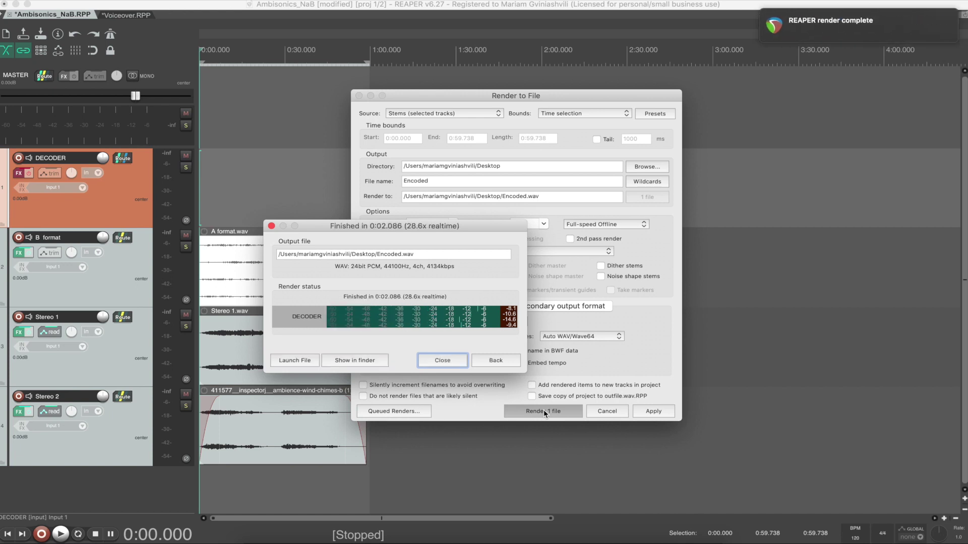
left_click(495, 360)
key("Escape")
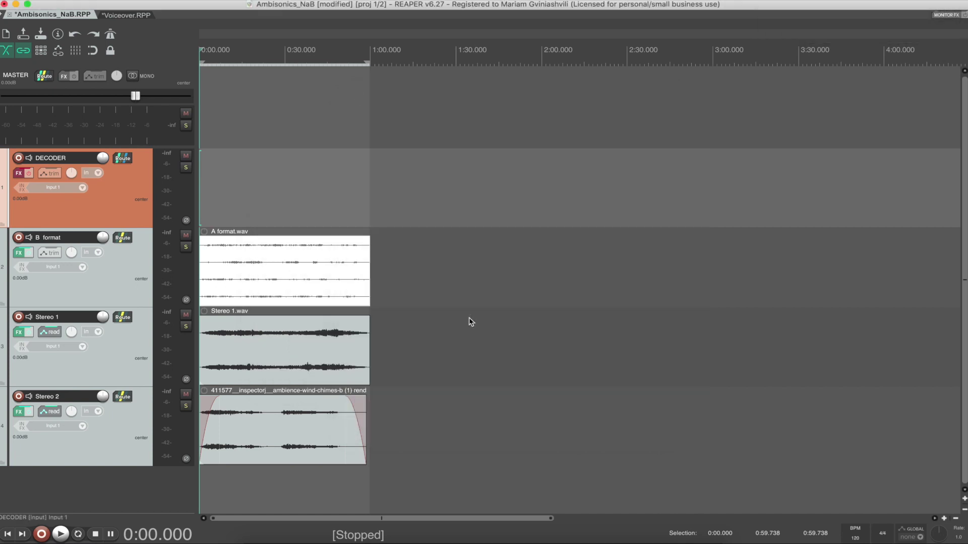